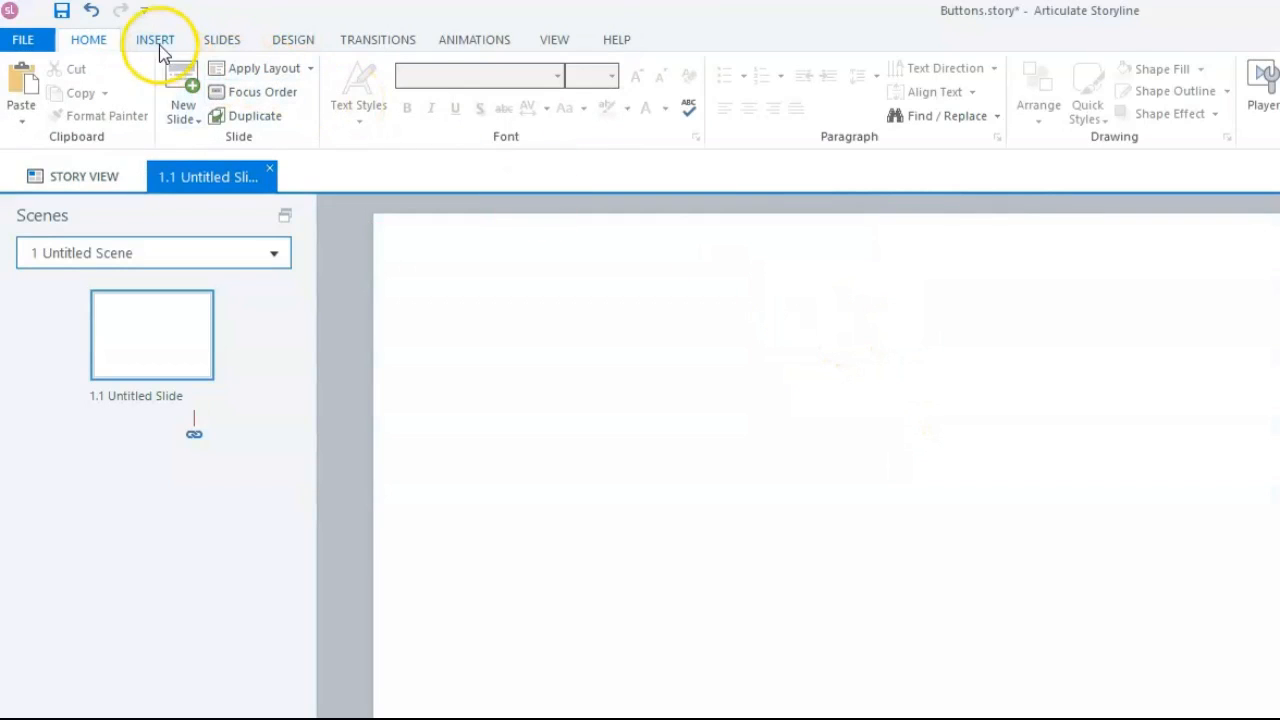
- Insert a square-cornered button near the slide's upper-left corner at about X 48 px, Y 59 px
{"action": "left_click", "coordinate": [157, 45]}
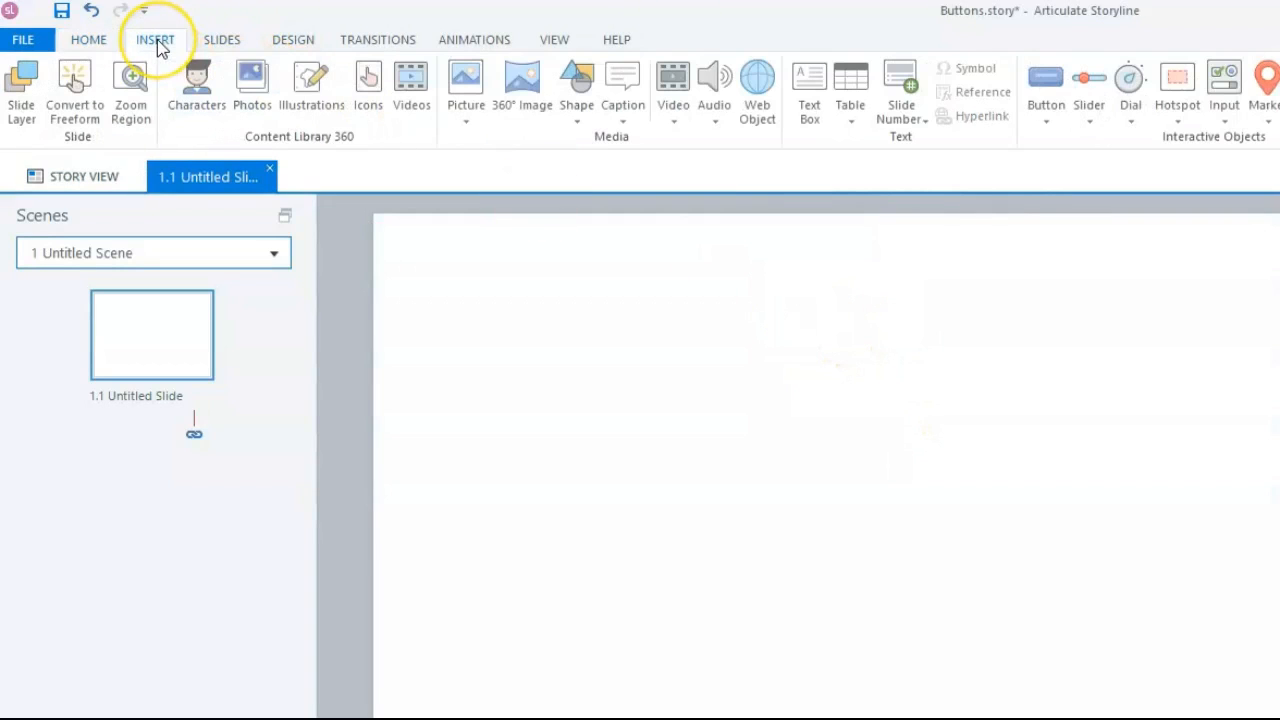
{"action": "left_click", "coordinate": [1045, 110]}
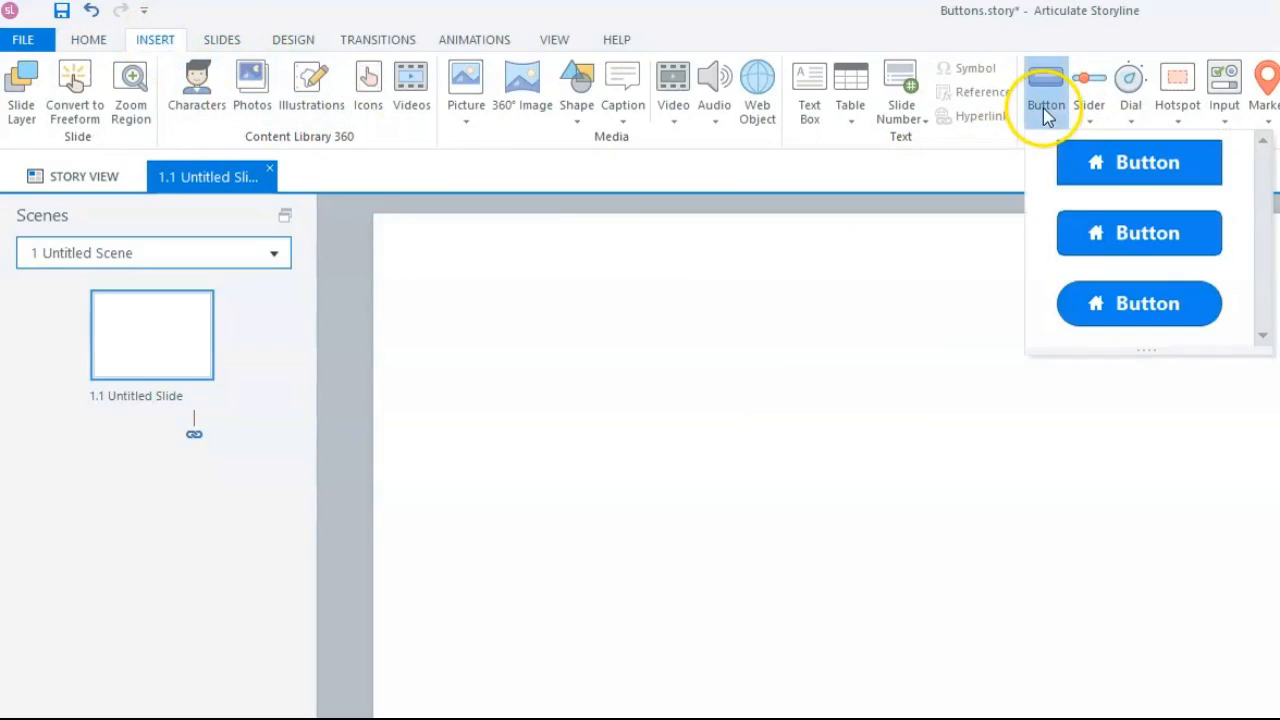
{"action": "left_click", "coordinate": [1074, 186]}
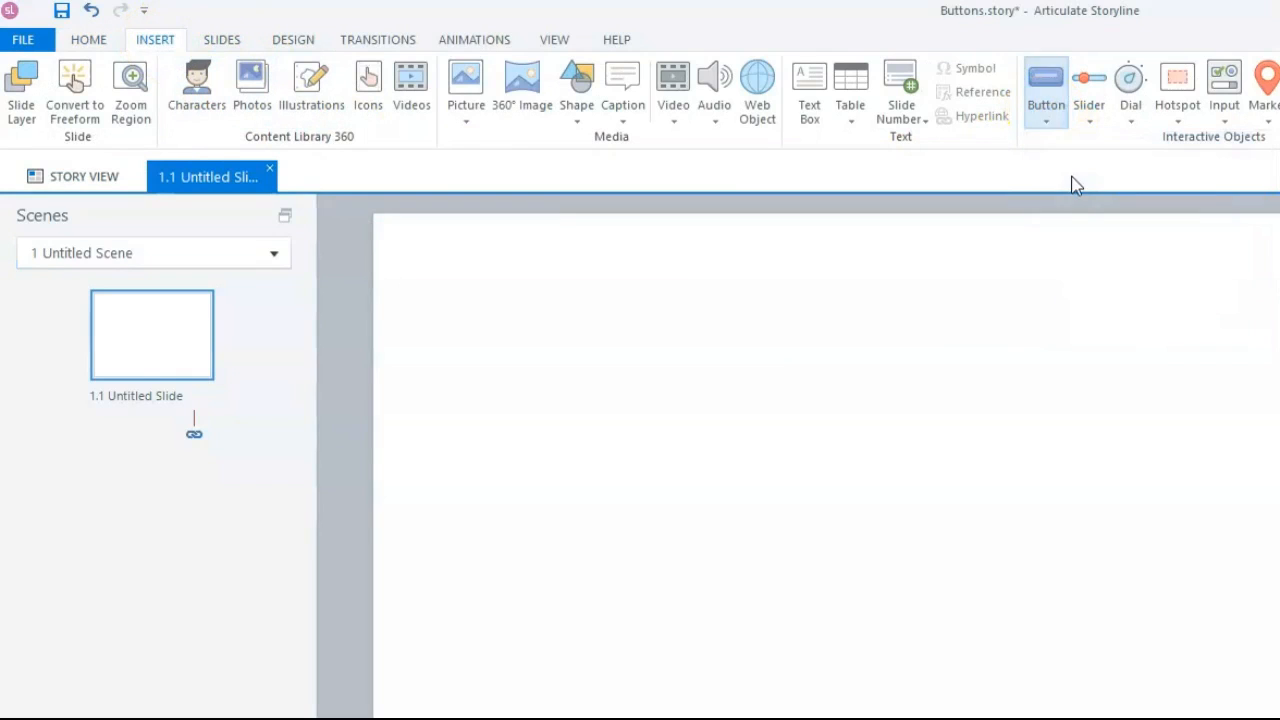
{"action": "left_click", "coordinate": [458, 318]}
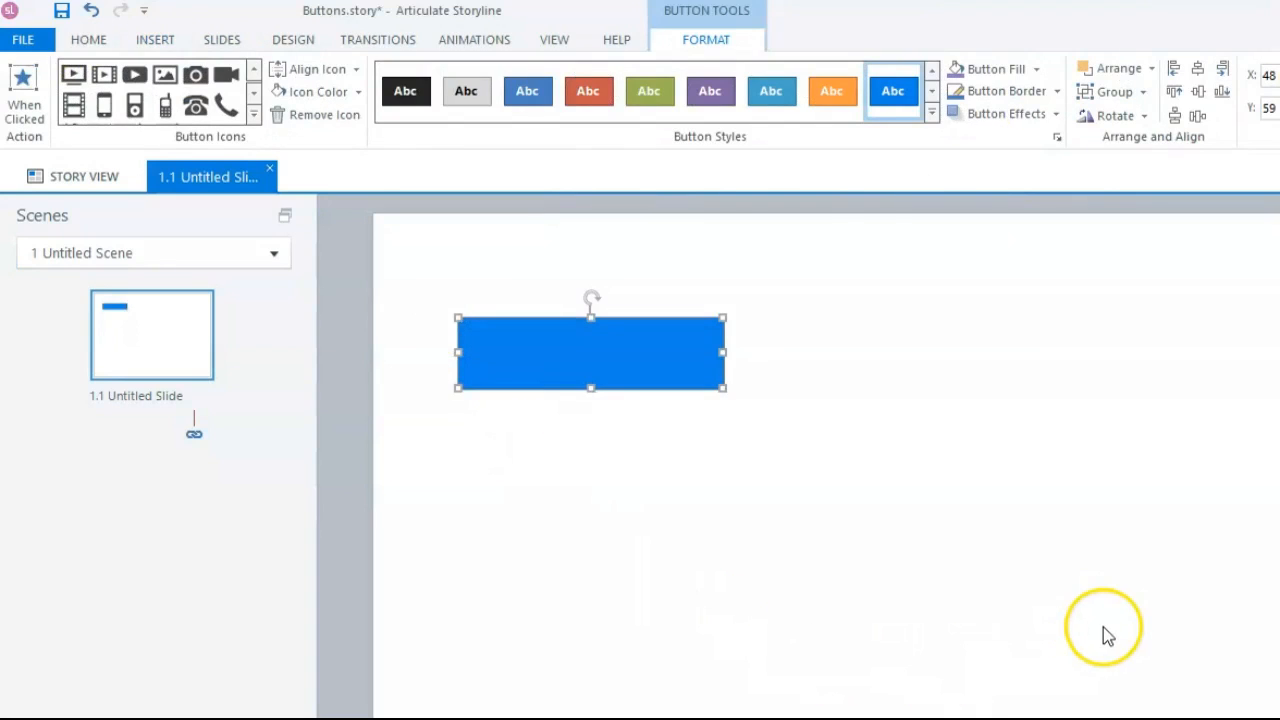
- Duplicate the button three times to get four identical buttons for a vertical stack
{"action": "key", "text": "ctrl+d"}
{"action": "key", "text": "ctrl+d"}
{"action": "key", "text": "ctrl+d"}
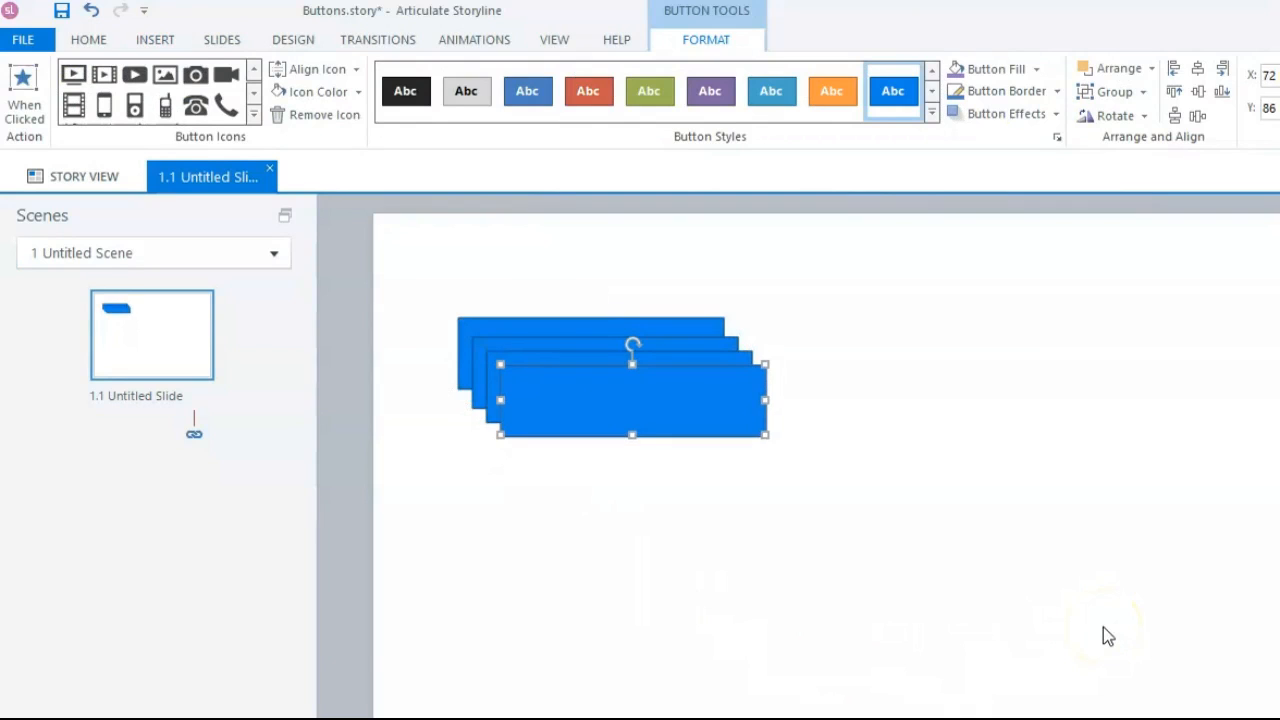
{"action": "left_click", "coordinate": [1103, 627]}
{"action": "left_click", "coordinate": [980, 657]}
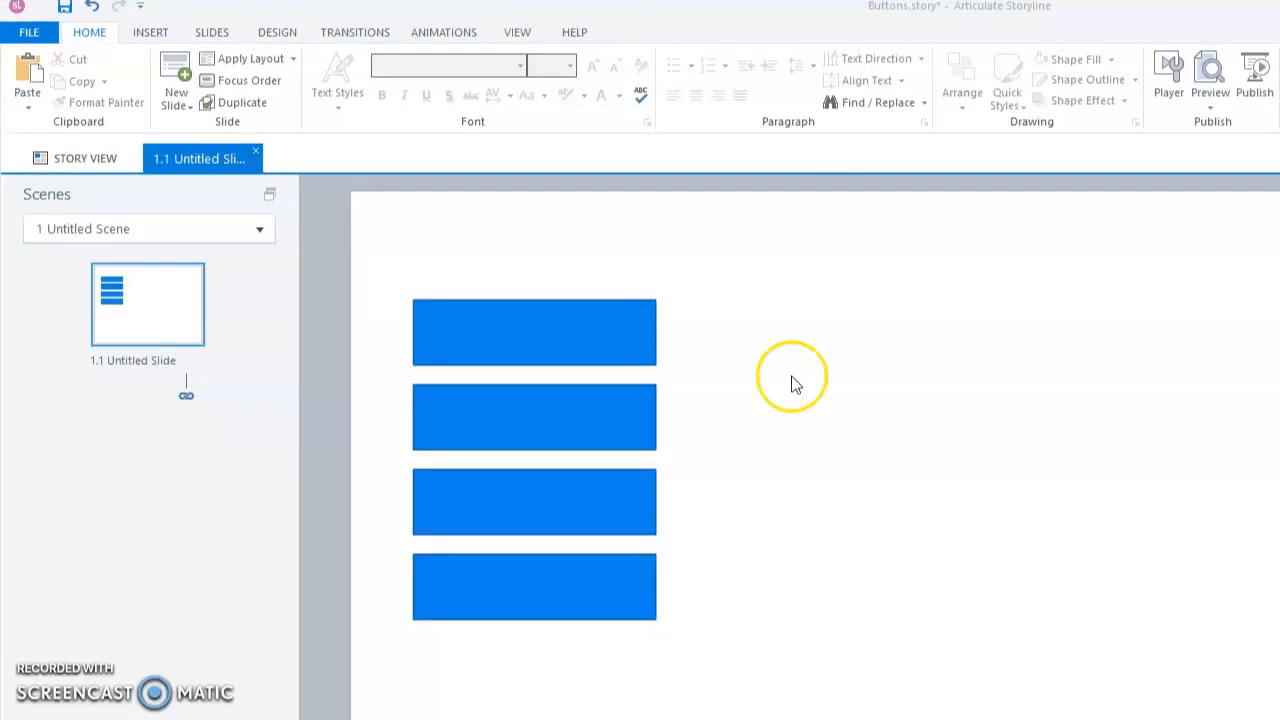
- Label the top button Home and the second button Products
{"action": "left_click", "coordinate": [620, 335]}
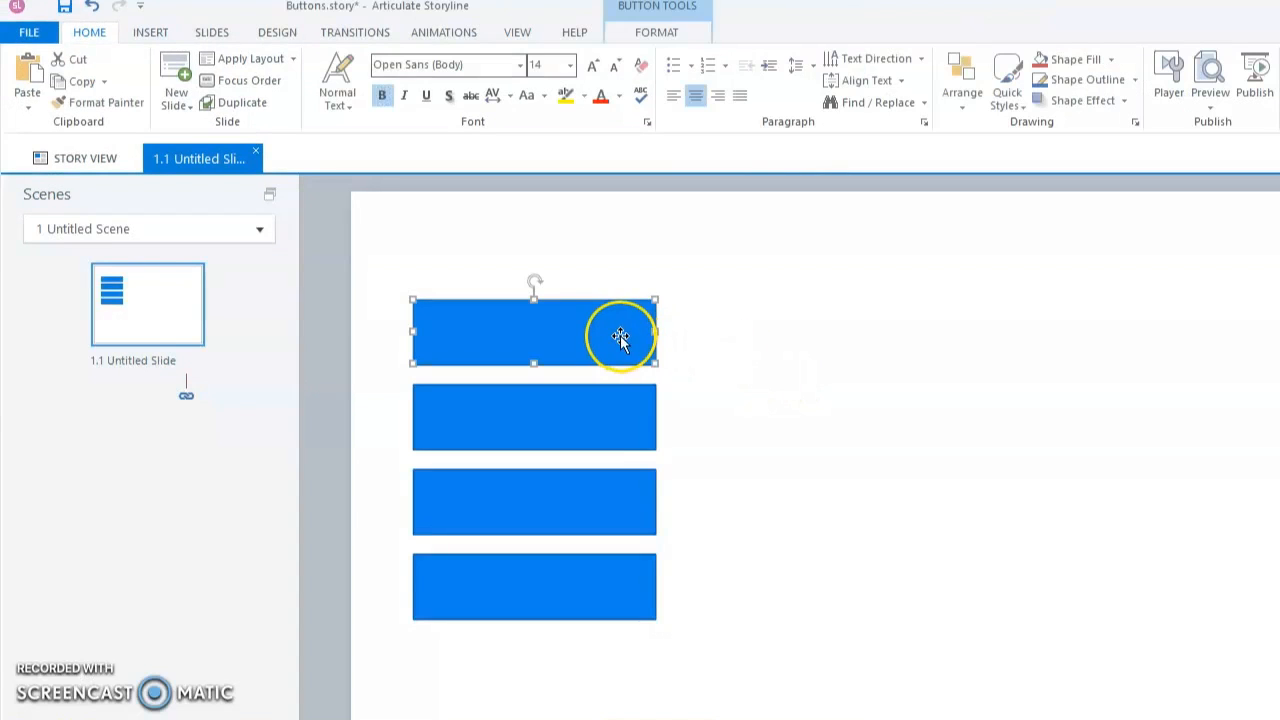
{"action": "type", "text": "Home"}
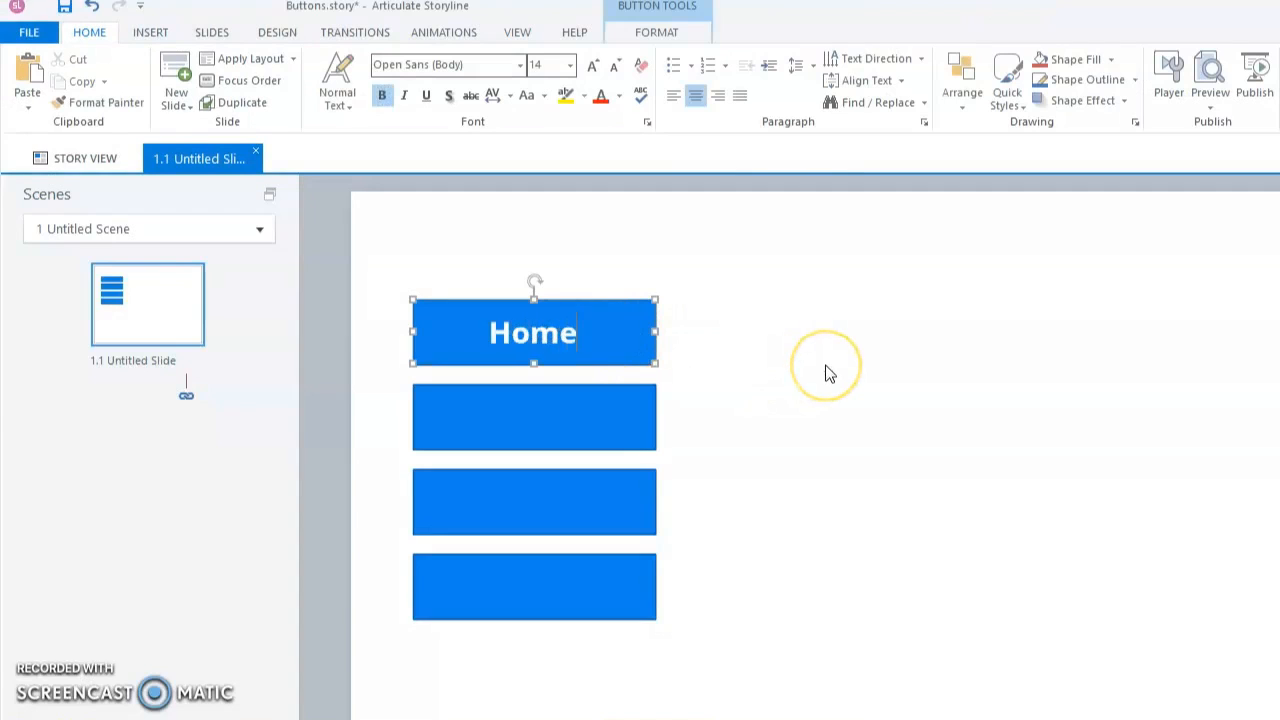
{"action": "left_click", "coordinate": [654, 421]}
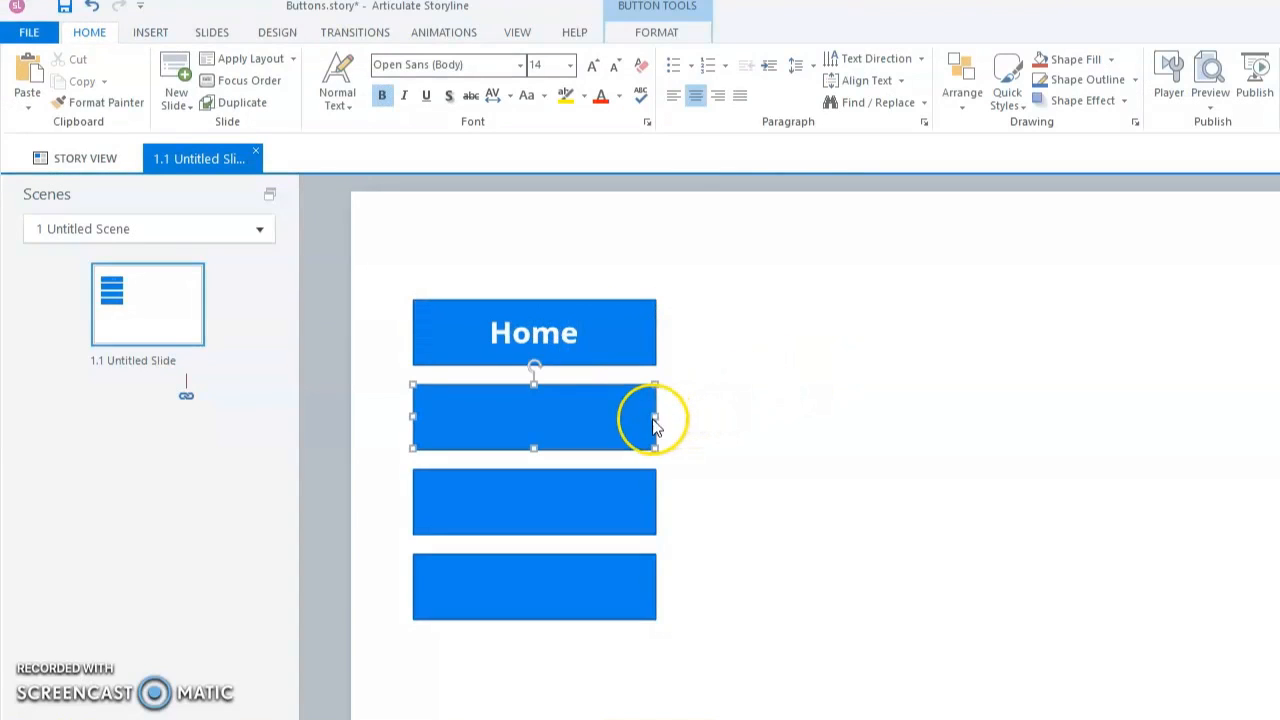
{"action": "type", "text": "Products"}
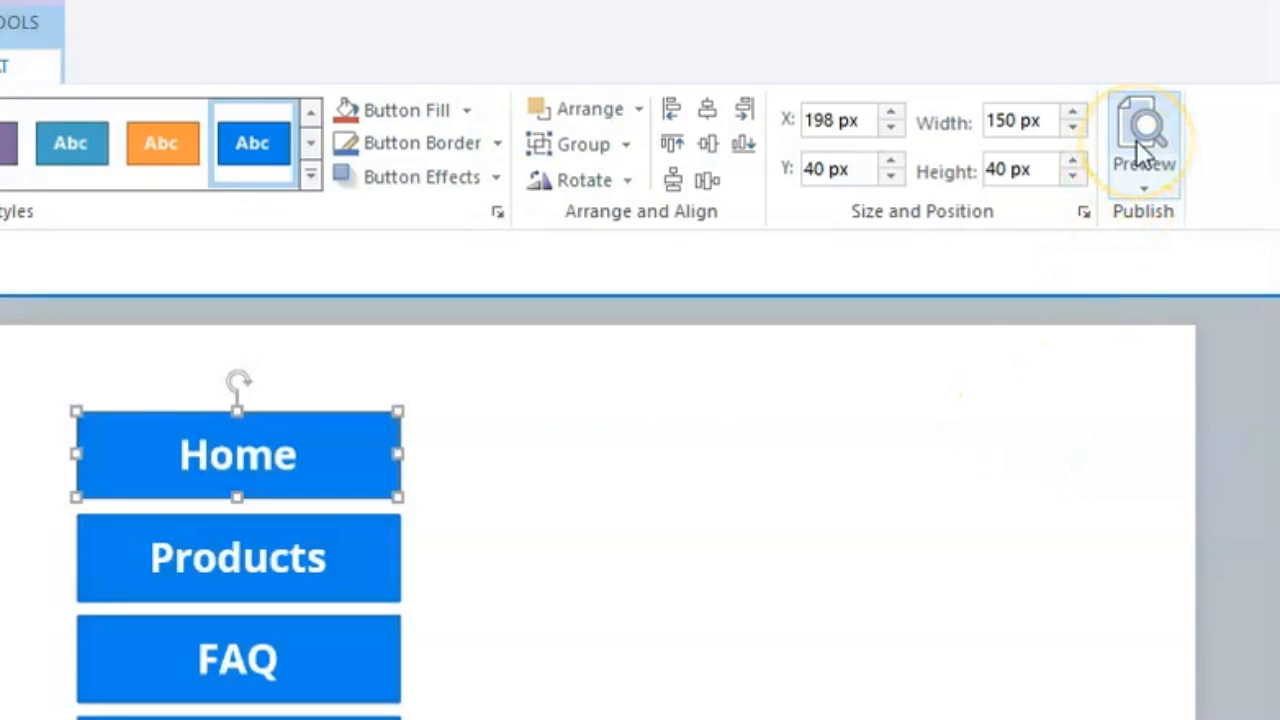
- Preview the slide with the four navigation buttons and close the preview
{"action": "left_click", "coordinate": [598, 514]}
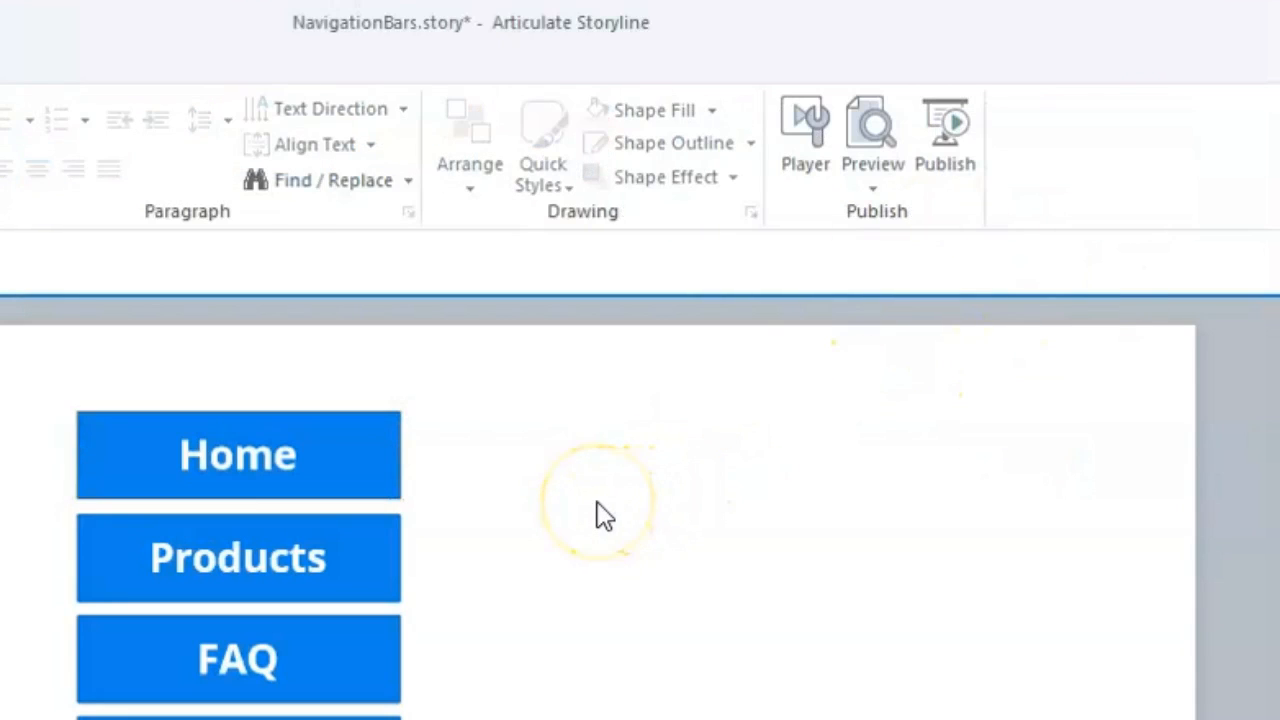
{"action": "left_click", "coordinate": [868, 130]}
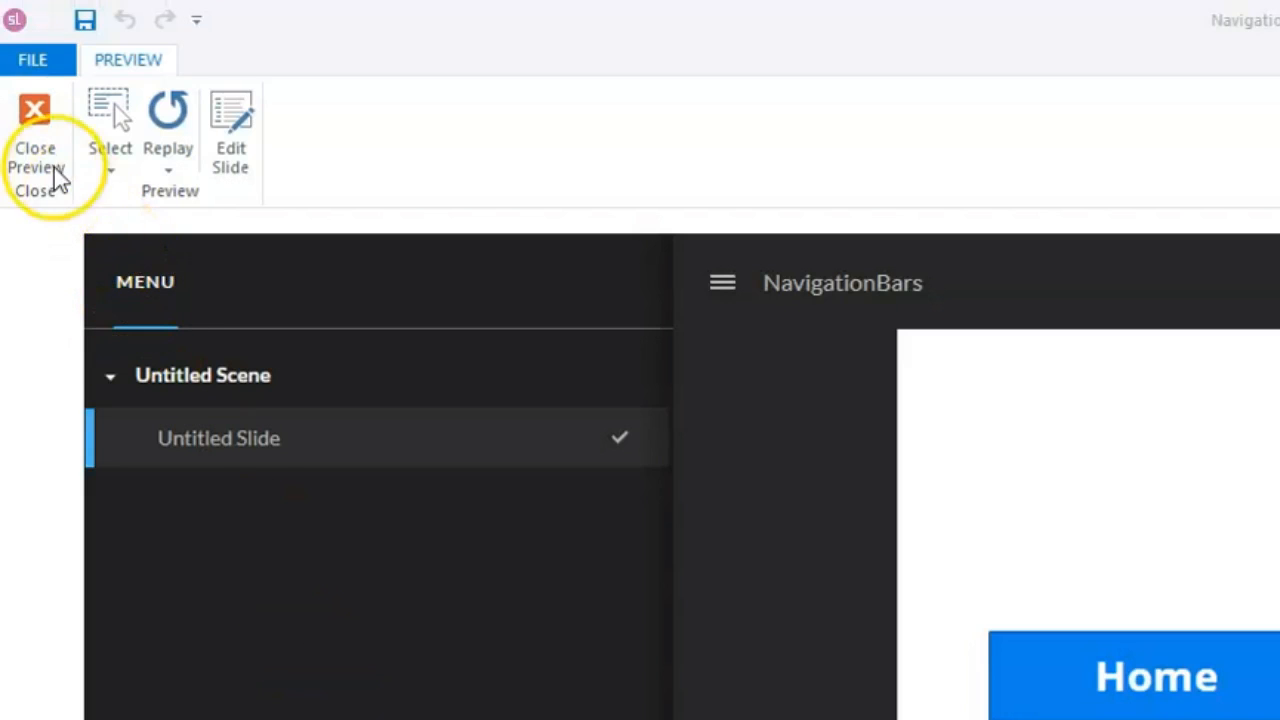
{"action": "left_click", "coordinate": [36, 104]}
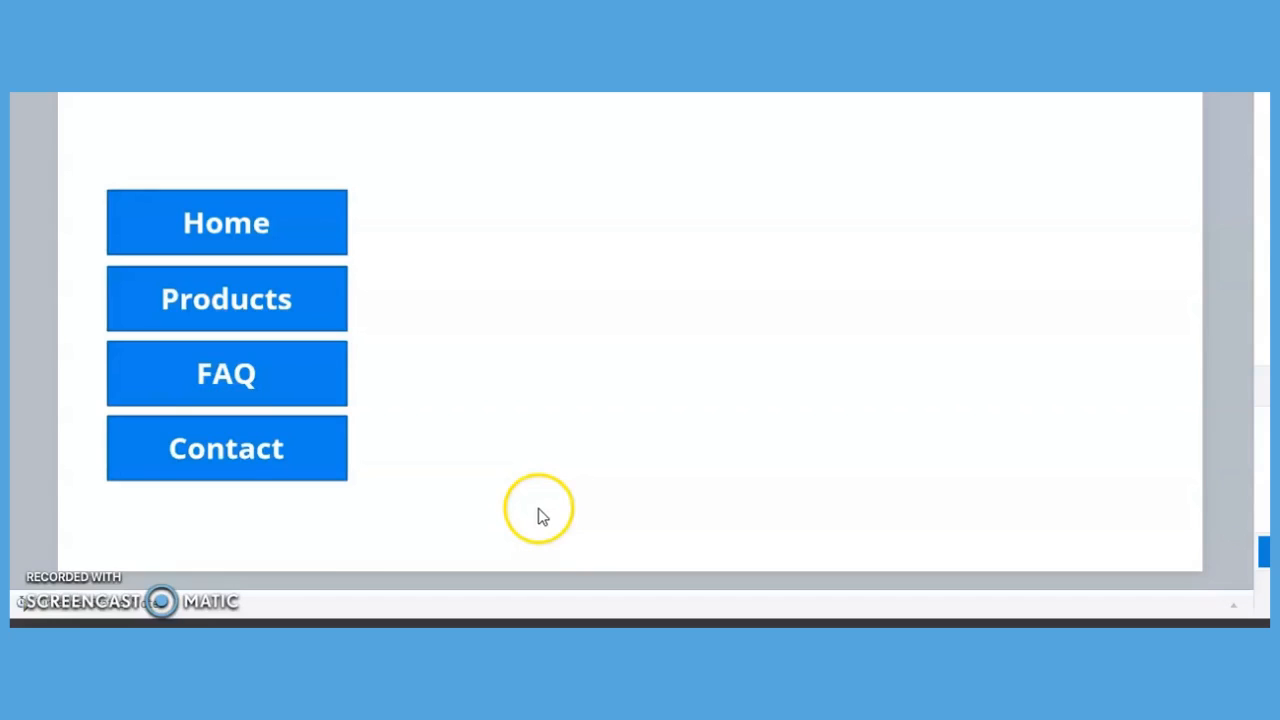
- Toggle the Timeline, States and Notes panel below the slide and leave it expanded
{"action": "left_click", "coordinate": [62, 606]}
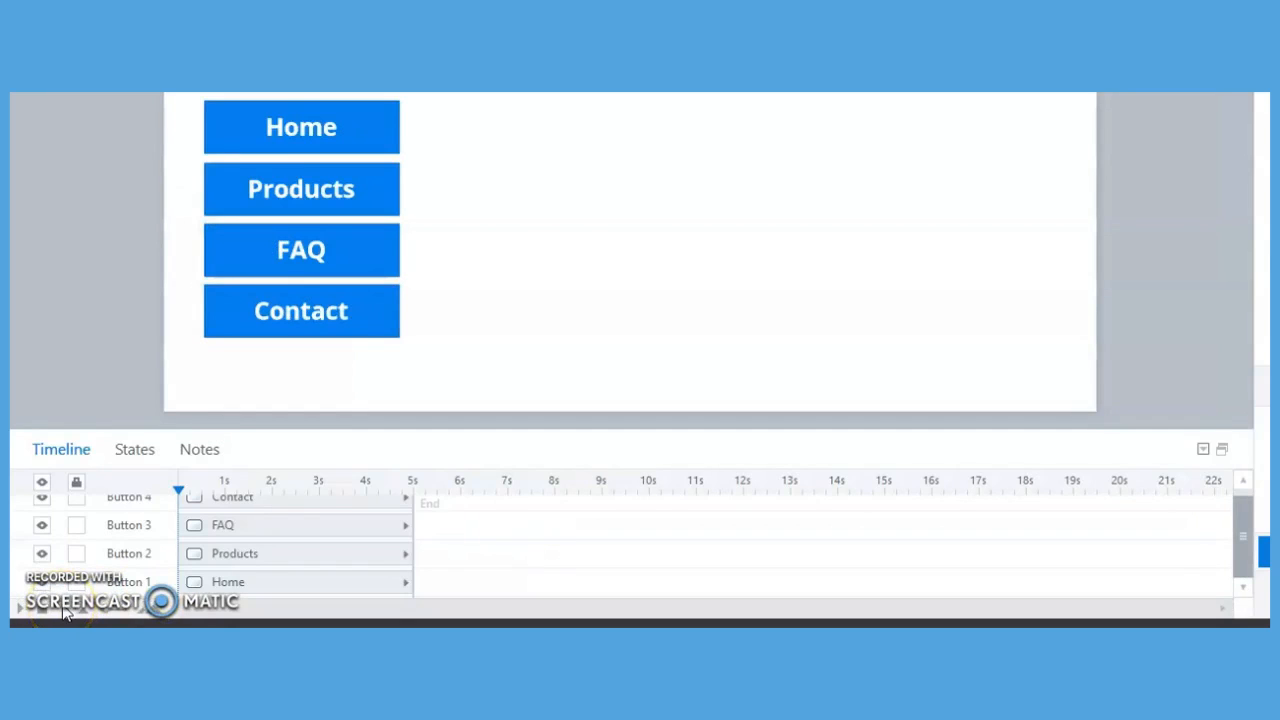
{"action": "left_click", "coordinate": [1204, 450]}
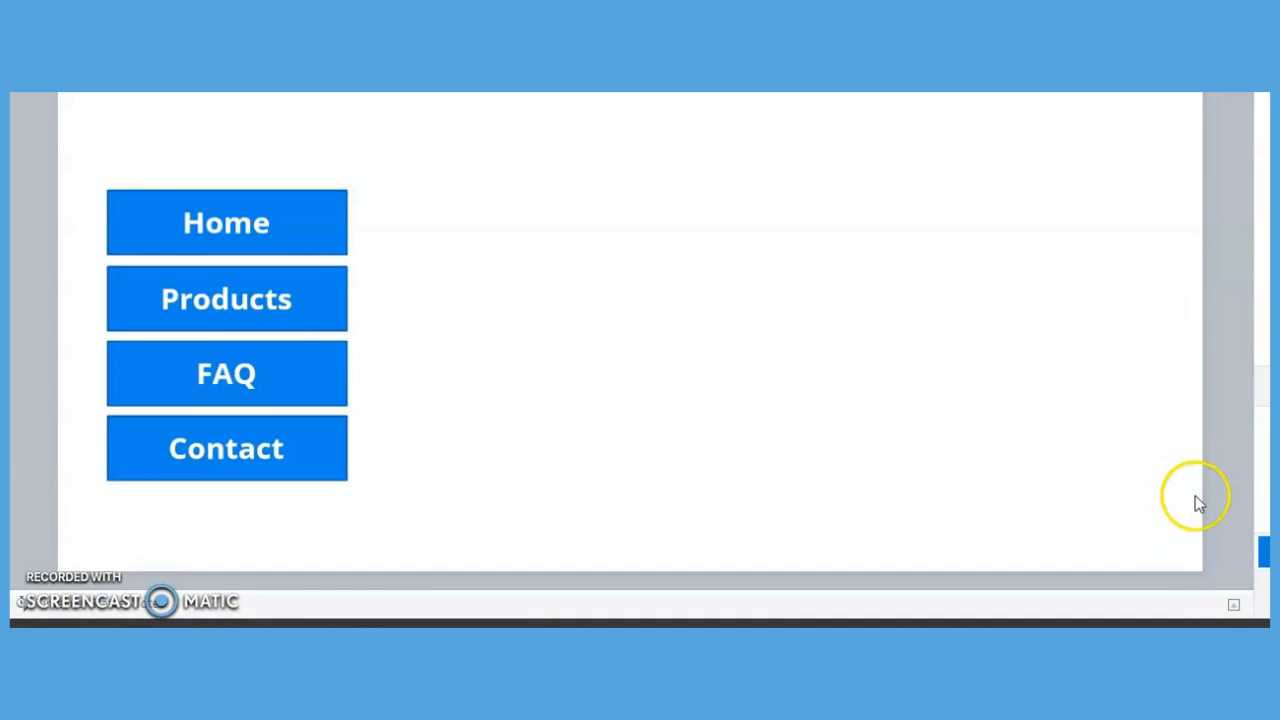
{"action": "left_click", "coordinate": [1235, 605]}
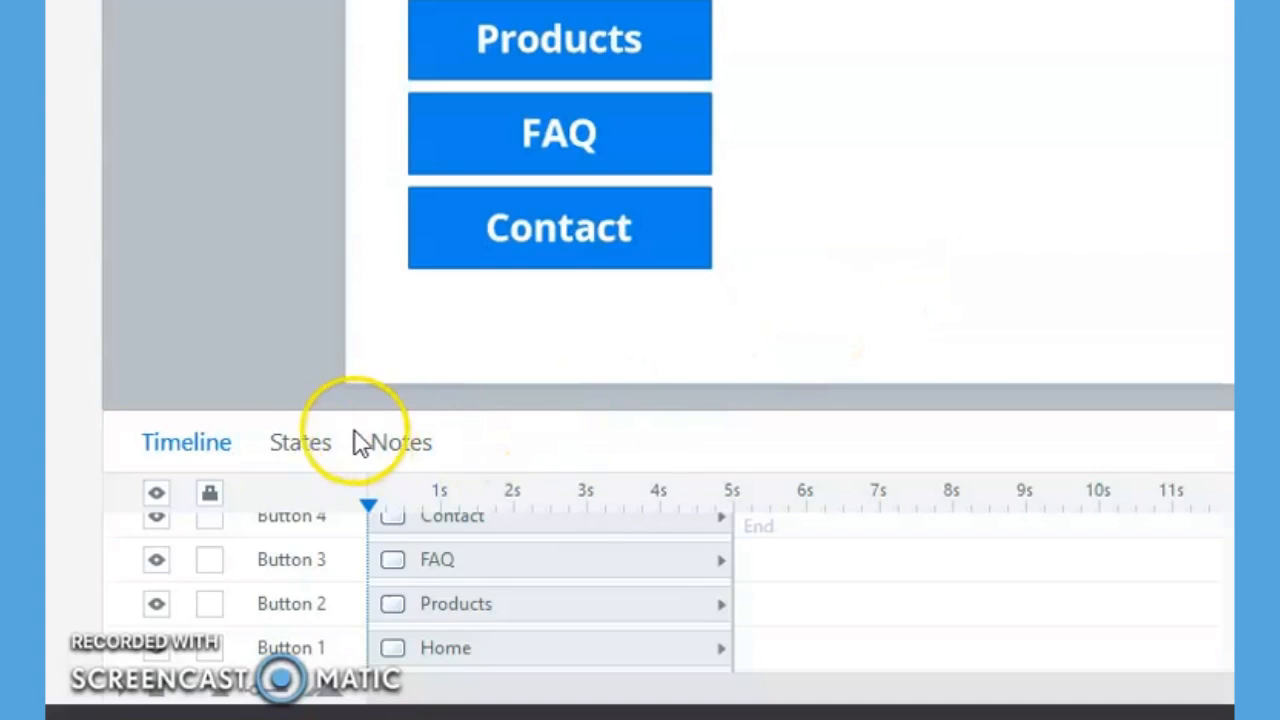
- Examine the Contact button's Normal, Hover, Down, Visited and Disabled states
{"action": "left_click", "coordinate": [298, 455]}
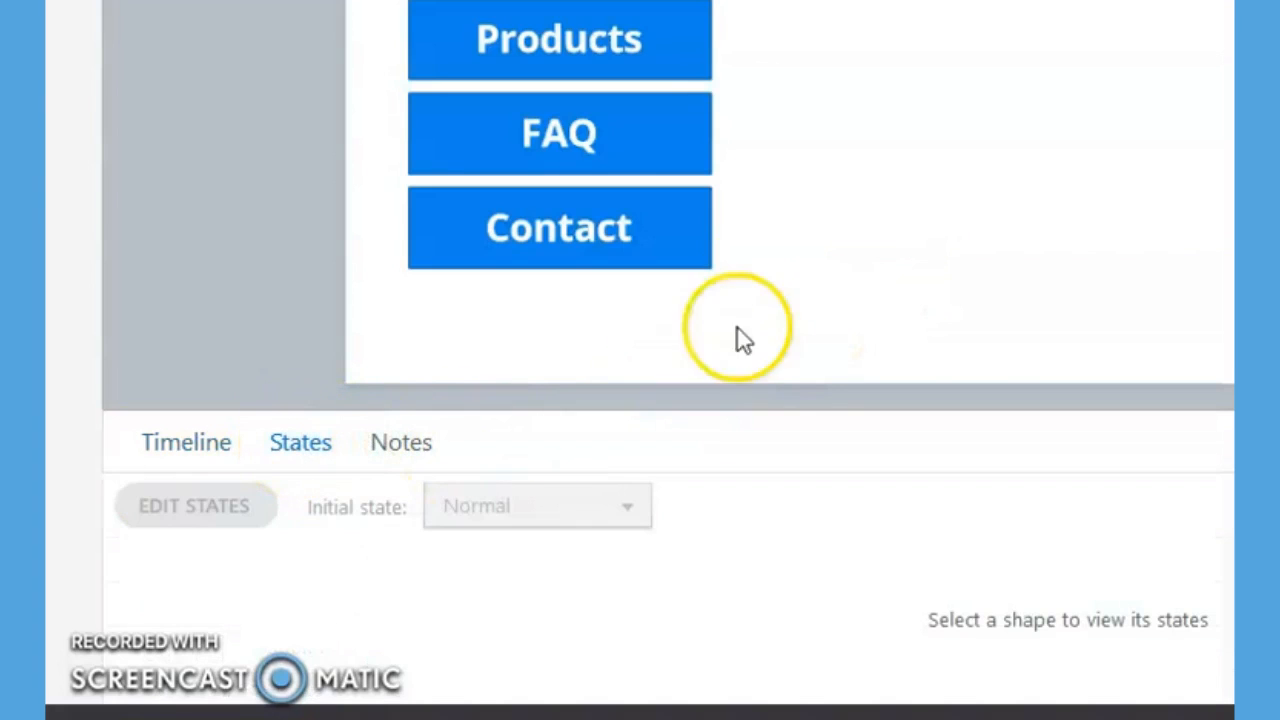
{"action": "left_click", "coordinate": [708, 236]}
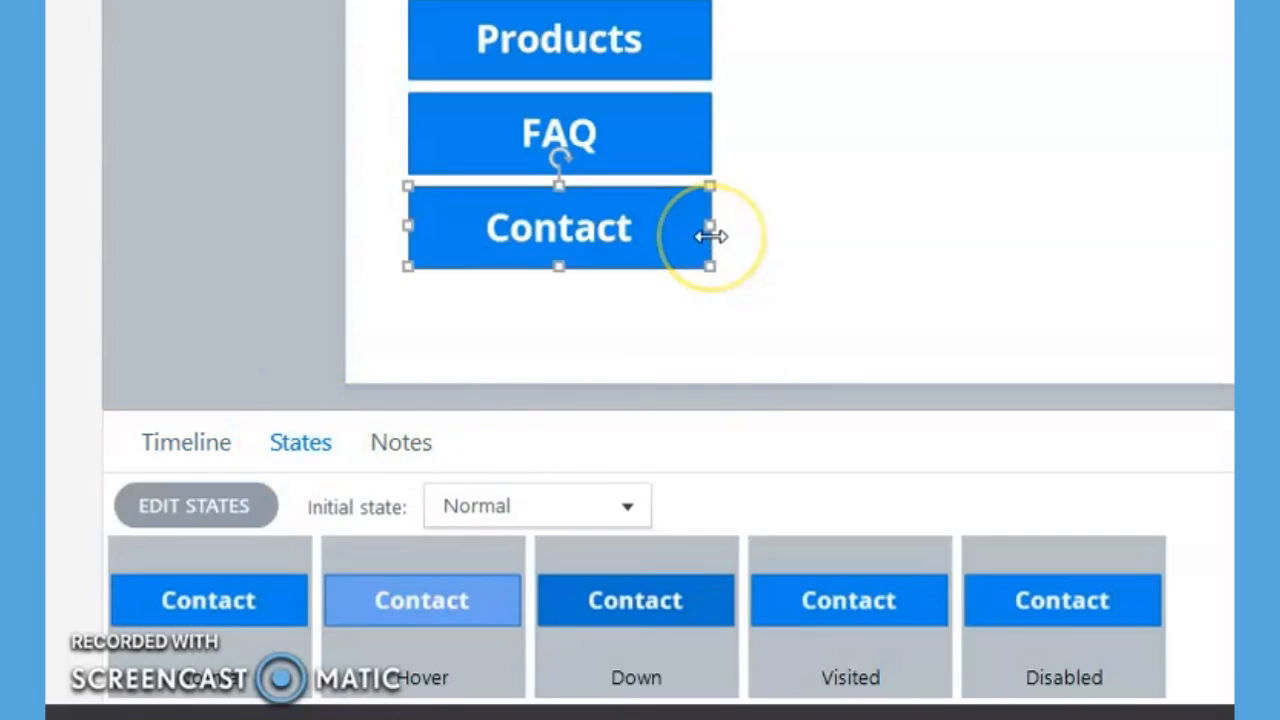
{"action": "left_click", "coordinate": [349, 590]}
{"action": "left_click", "coordinate": [224, 605]}
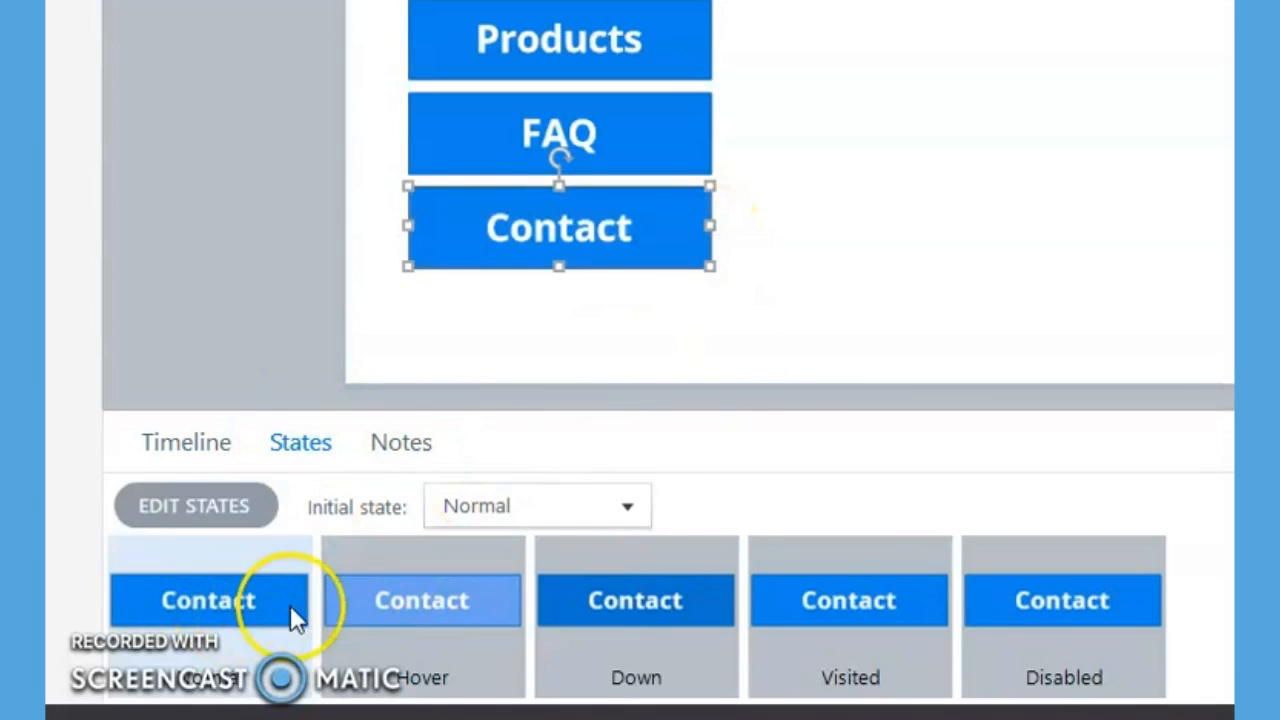
{"action": "left_click", "coordinate": [387, 605]}
{"action": "left_click", "coordinate": [603, 623]}
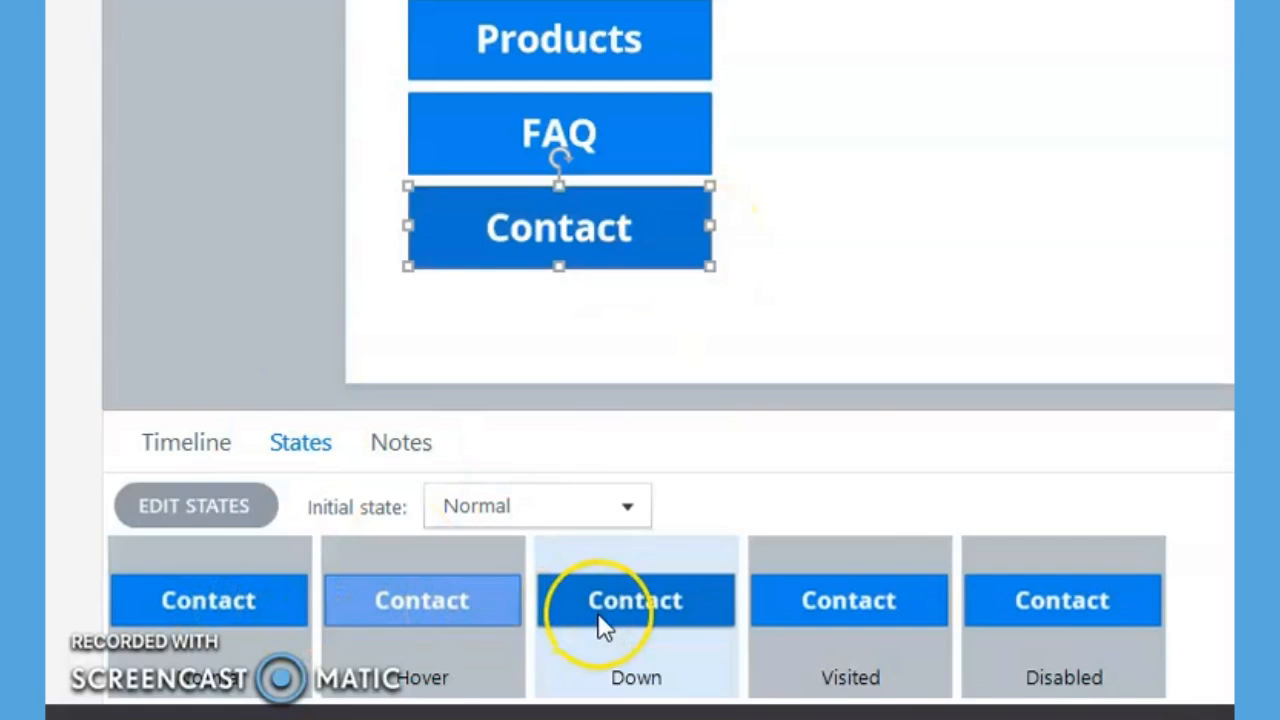
{"action": "left_click", "coordinate": [811, 623]}
{"action": "left_click", "coordinate": [1073, 652]}
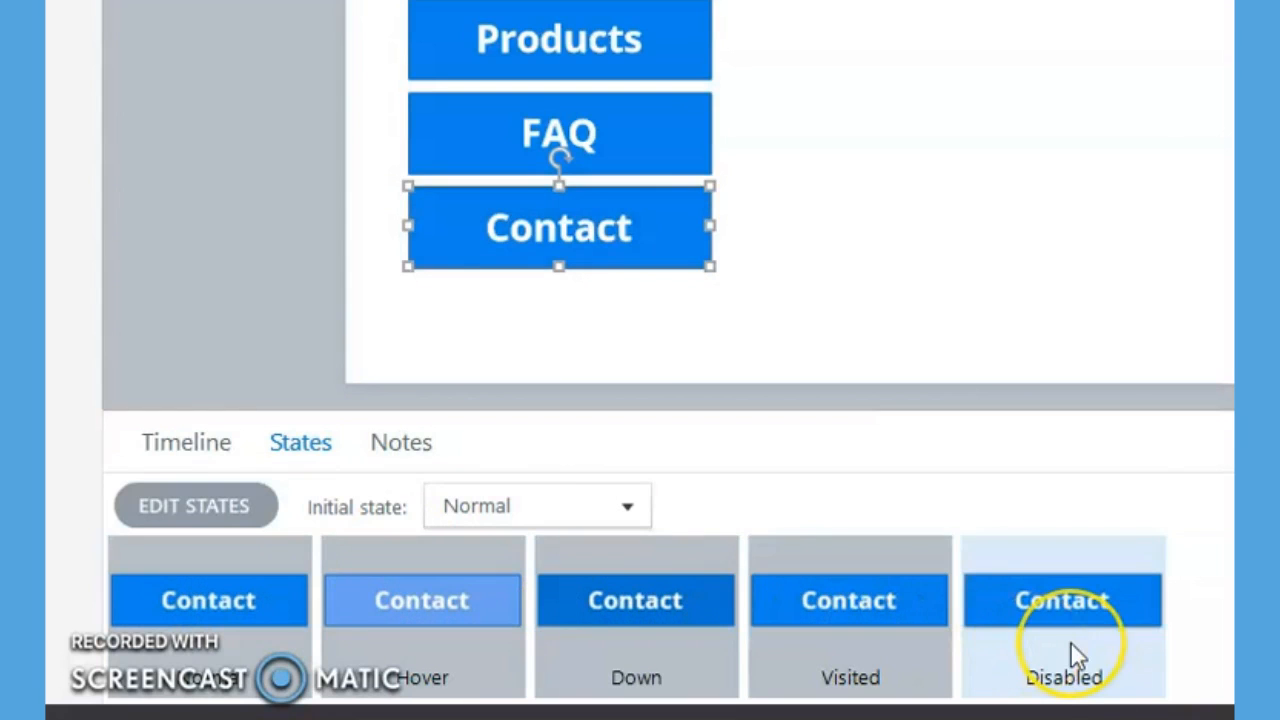
{"action": "left_click", "coordinate": [850, 645]}
{"action": "left_click", "coordinate": [620, 651]}
{"action": "left_click", "coordinate": [366, 651]}
{"action": "left_click", "coordinate": [215, 650]}
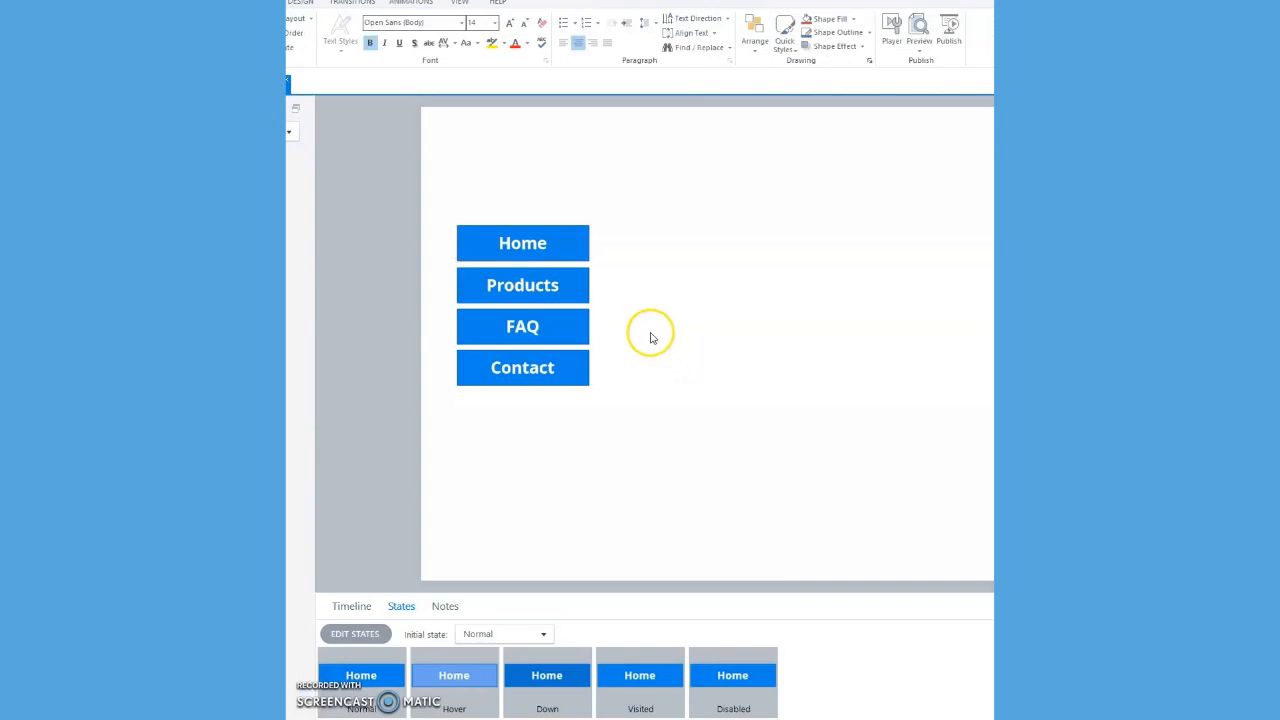
- Try the orange, light blue and red button styles on the Home button
{"action": "left_click", "coordinate": [854, 151]}
{"action": "left_click", "coordinate": [560, 228]}
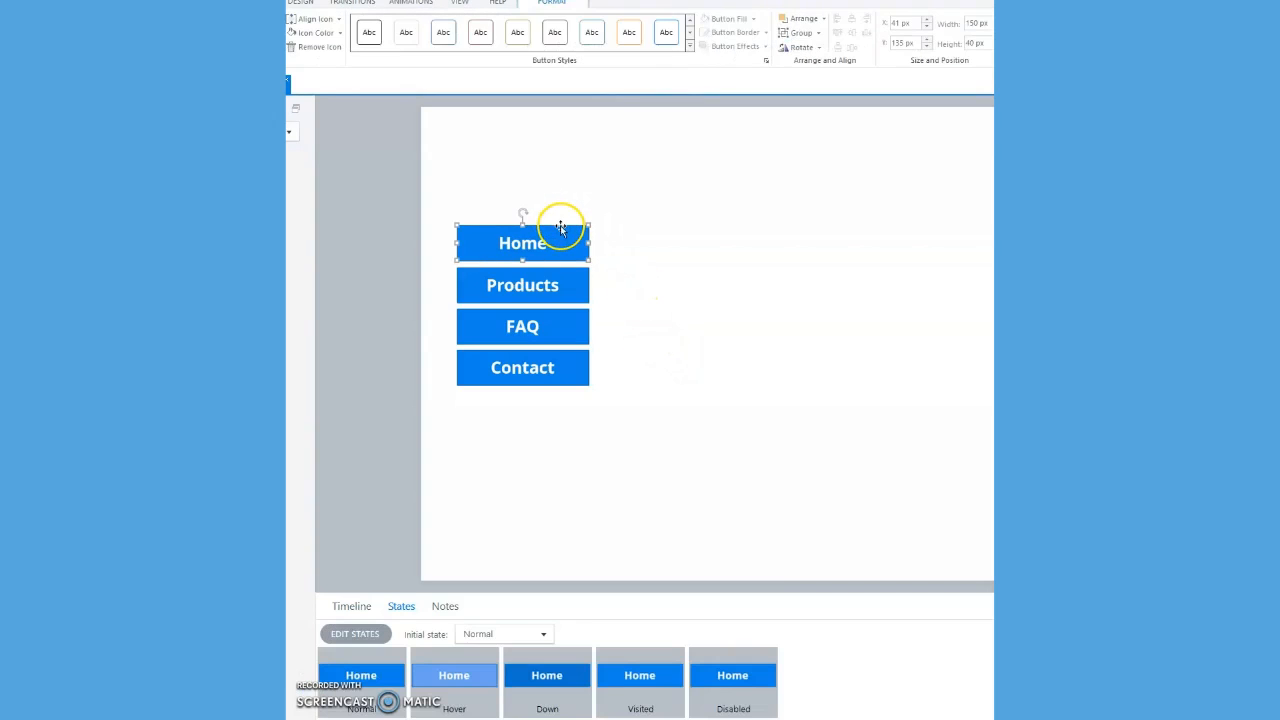
{"action": "left_click", "coordinate": [630, 35]}
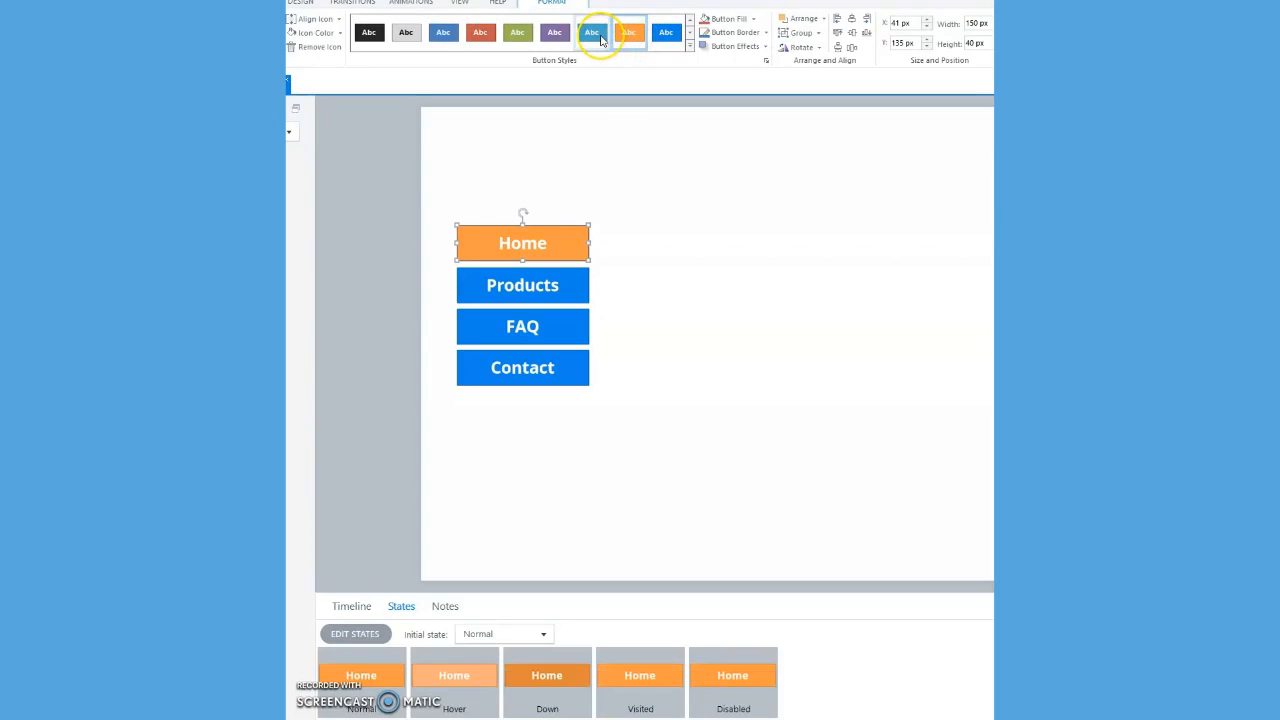
{"action": "left_click", "coordinate": [593, 35]}
{"action": "left_click", "coordinate": [481, 34]}
- Apply the orange button style to the Home, Products, FAQ and Contact buttons together
{"action": "left_click", "coordinate": [585, 285], "text": "ctrl"}
{"action": "left_click", "coordinate": [585, 326], "text": "ctrl"}
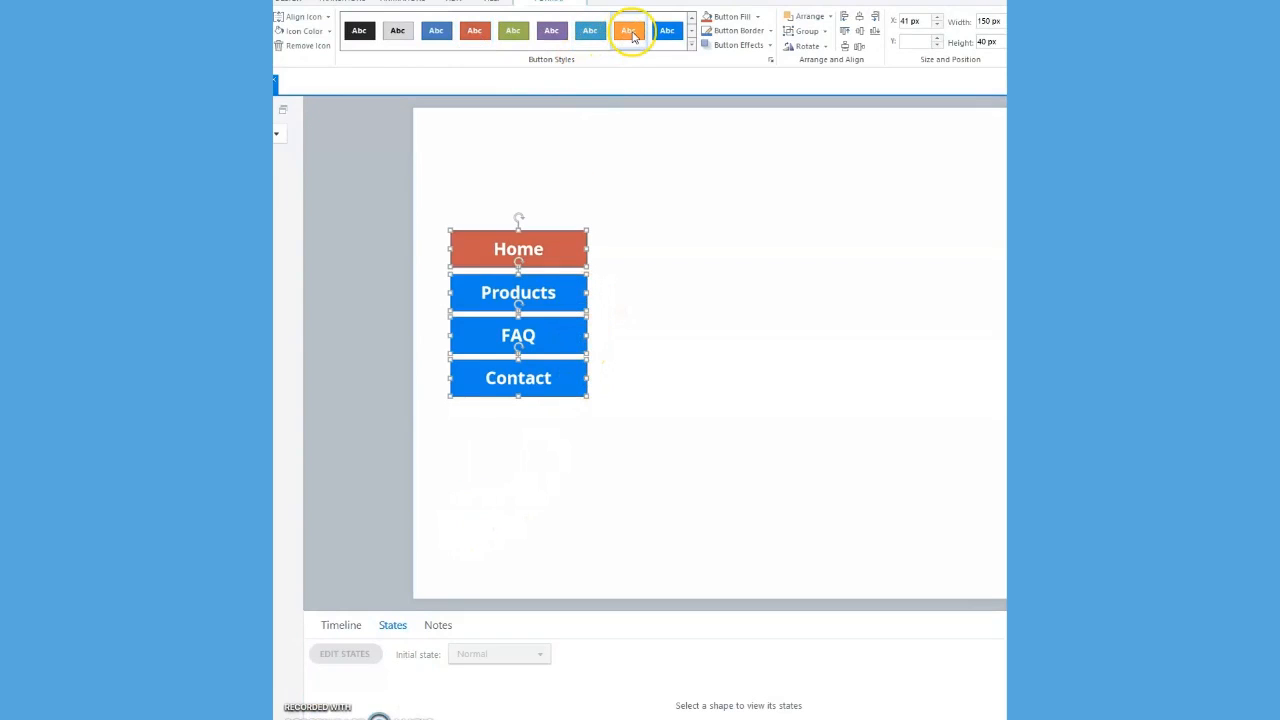
{"action": "left_click", "coordinate": [630, 33]}
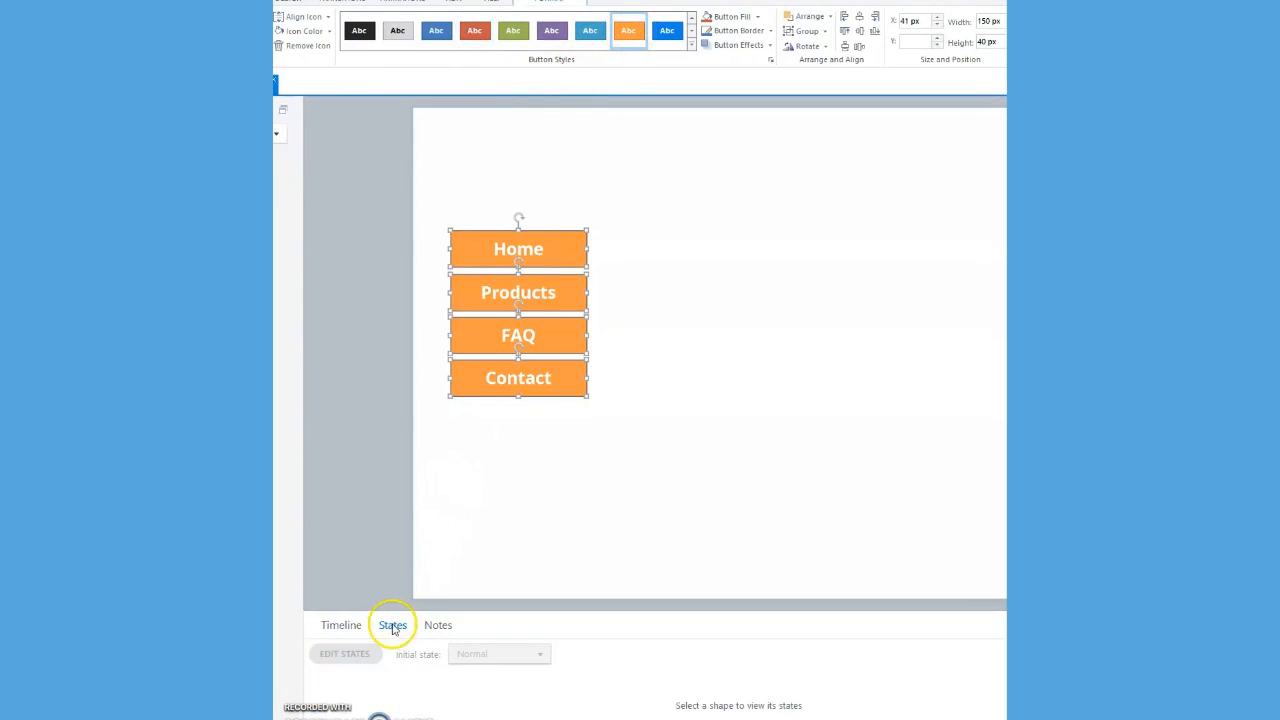
{"action": "left_click", "coordinate": [587, 451]}
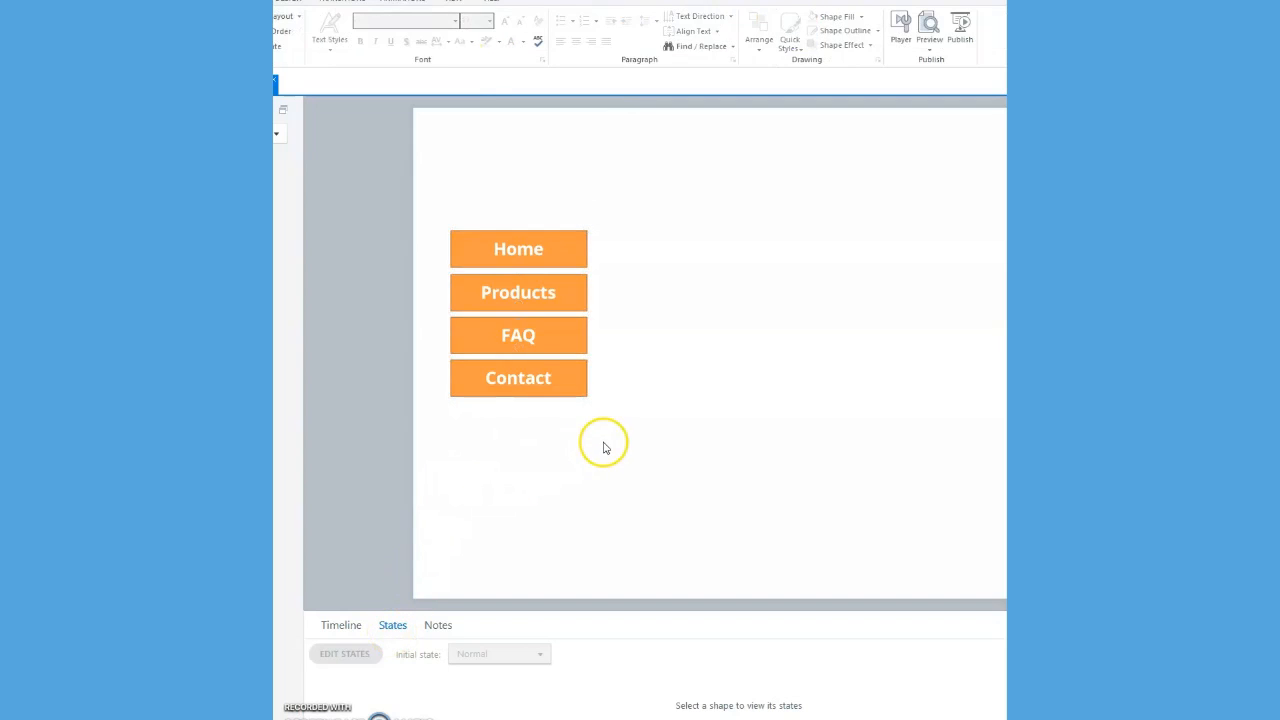
- Inspect the states of the Contact, FAQ, Products and Home buttons one after another
{"action": "left_click", "coordinate": [585, 387]}
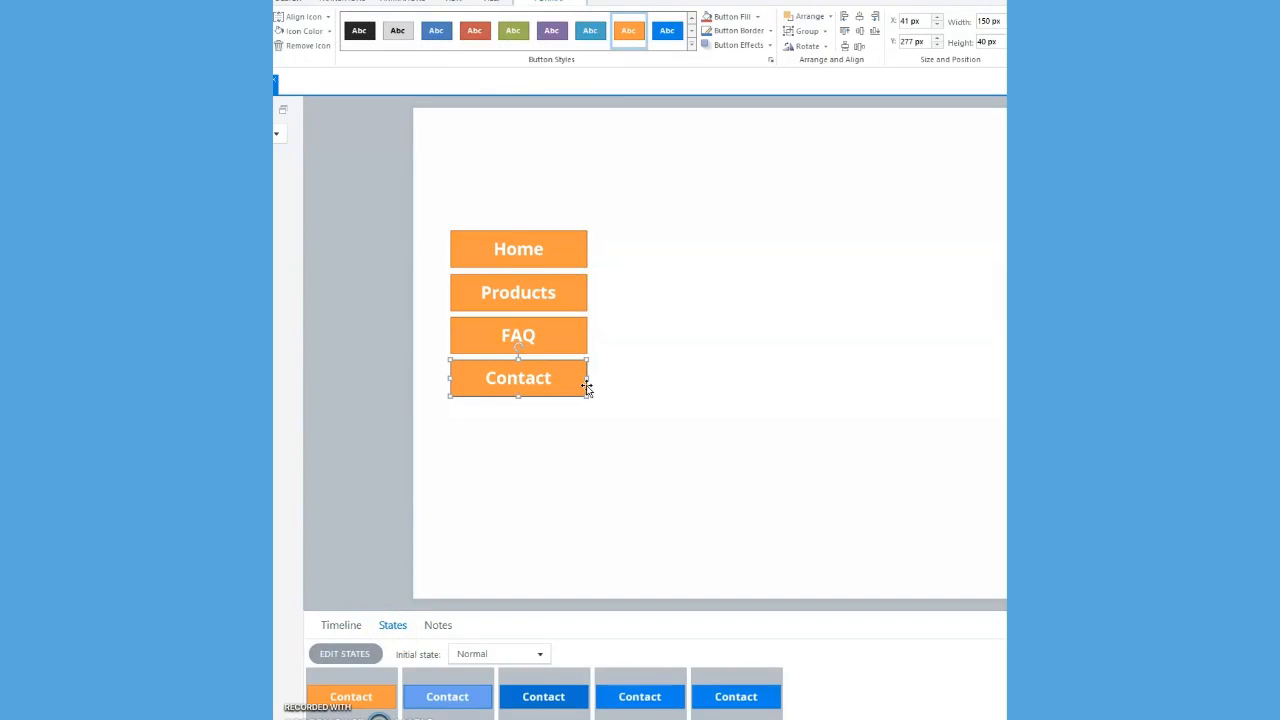
{"action": "left_click", "coordinate": [585, 342]}
{"action": "left_click", "coordinate": [584, 303]}
{"action": "left_click", "coordinate": [584, 250]}
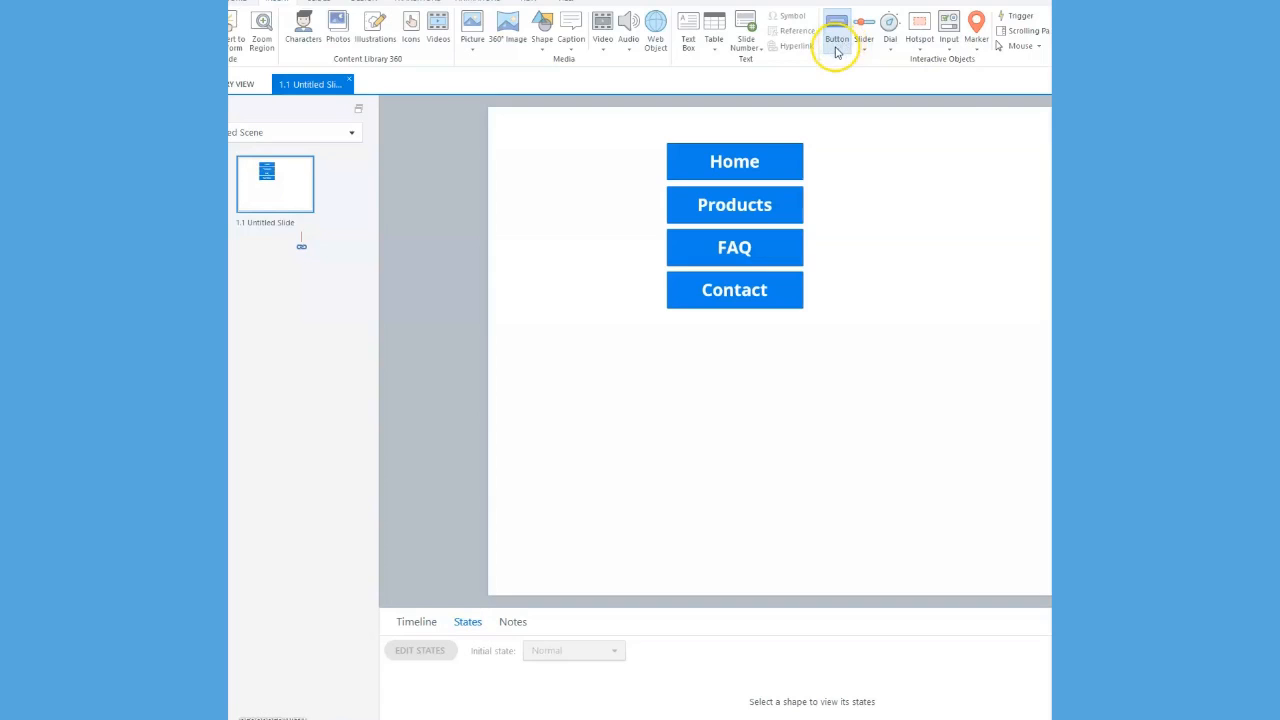
- Insert a pill-shaped button below the four navigation buttons at about X 125 px, Y 294 px
{"action": "left_click", "coordinate": [837, 45]}
{"action": "left_click", "coordinate": [905, 163]}
{"action": "left_click", "coordinate": [600, 372]}
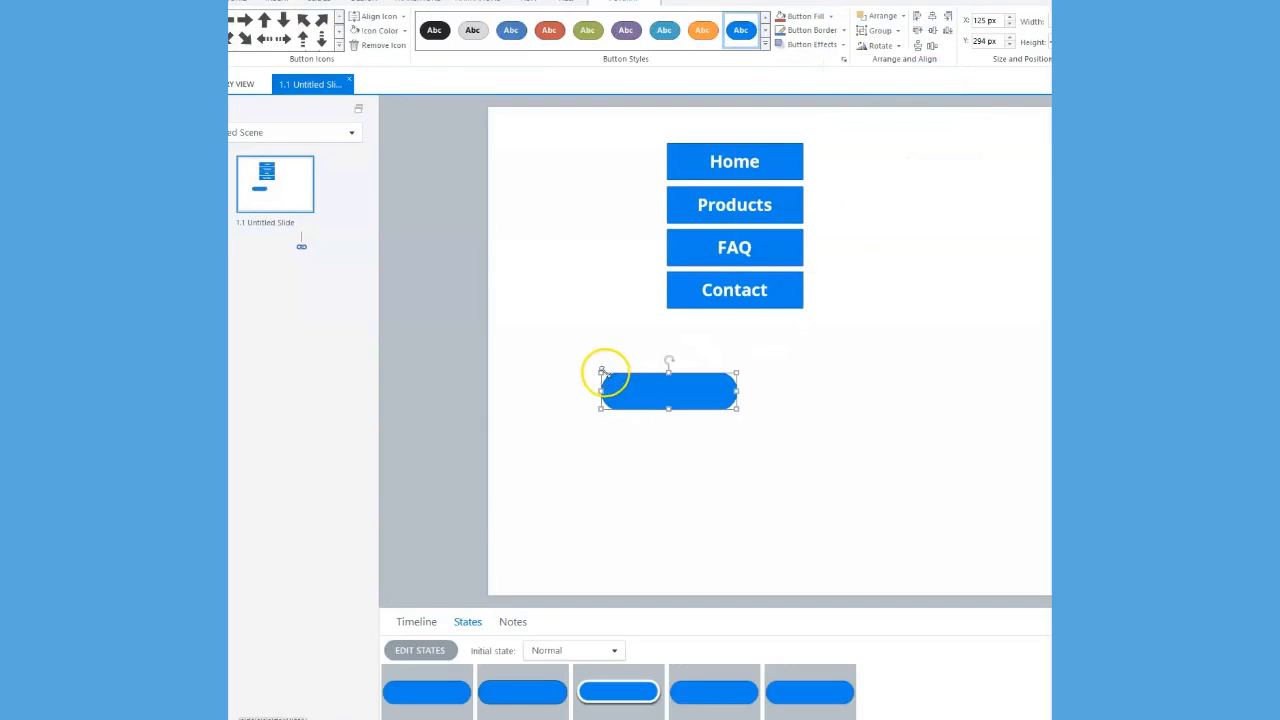
- Insert a second pill-shaped button and move it directly beneath the first one
{"action": "left_click", "coordinate": [297, 2]}
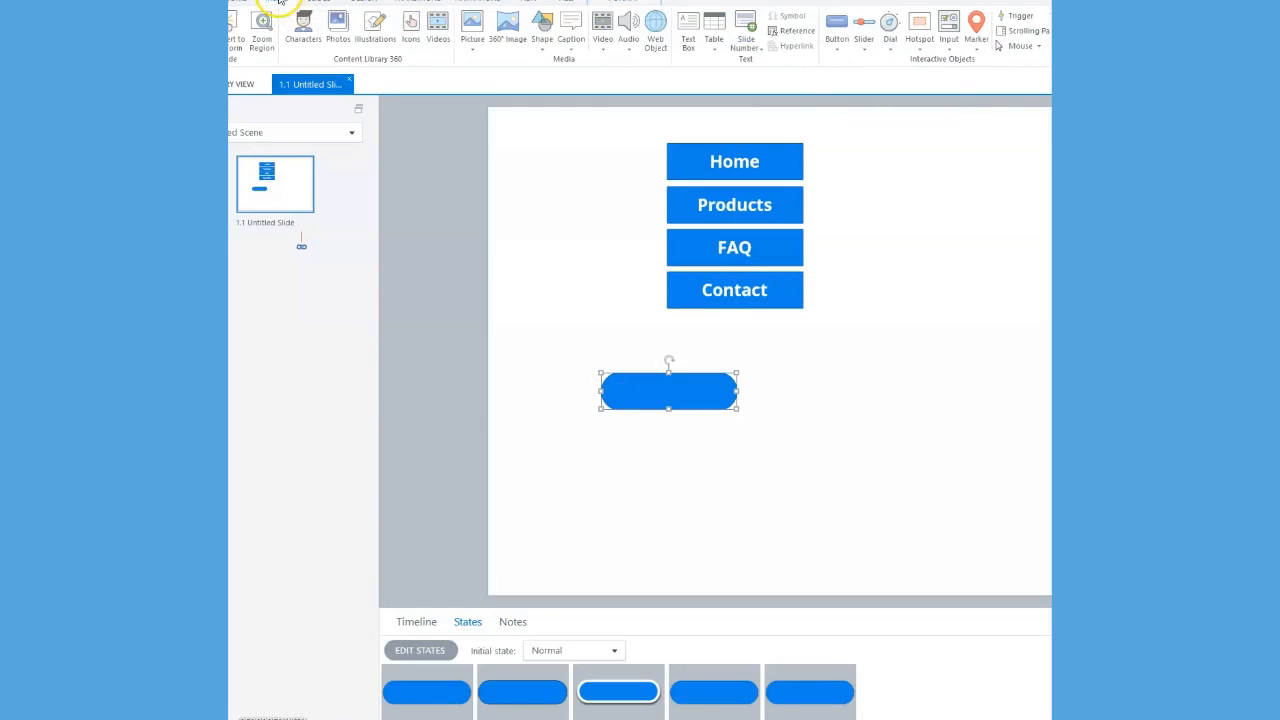
{"action": "left_click", "coordinate": [840, 28]}
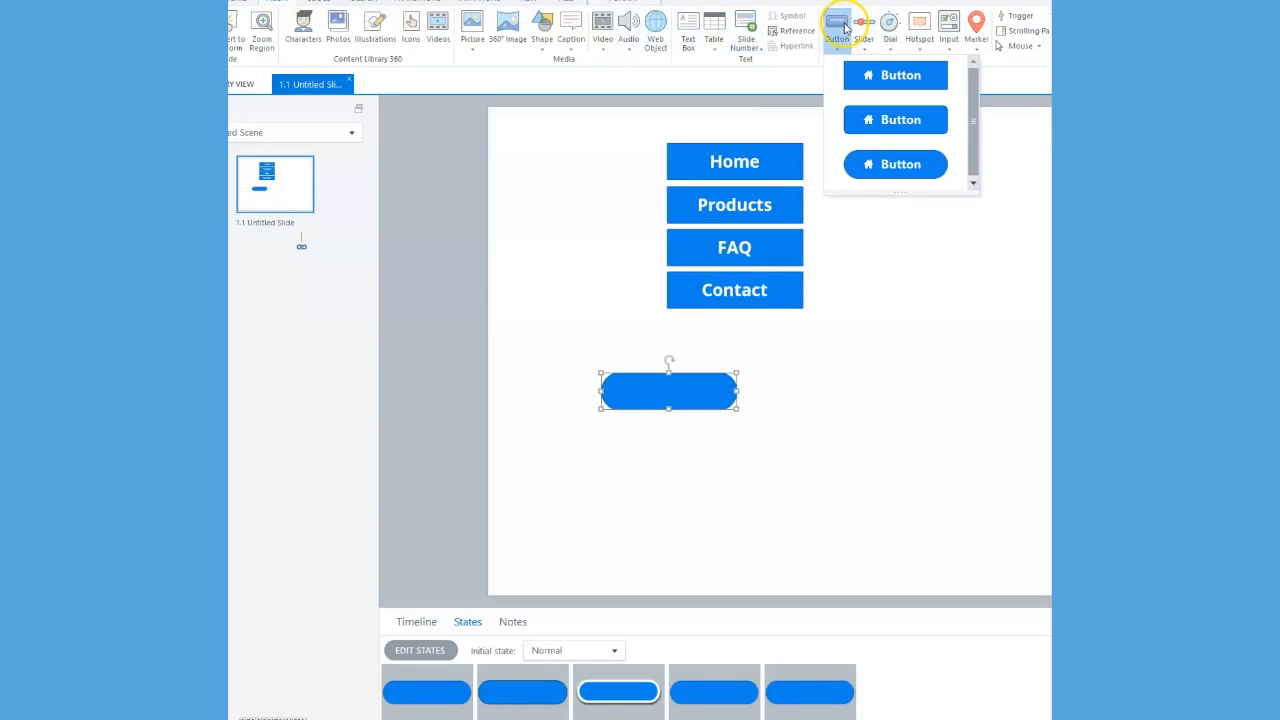
{"action": "left_click", "coordinate": [897, 163]}
{"action": "left_click", "coordinate": [712, 436]}
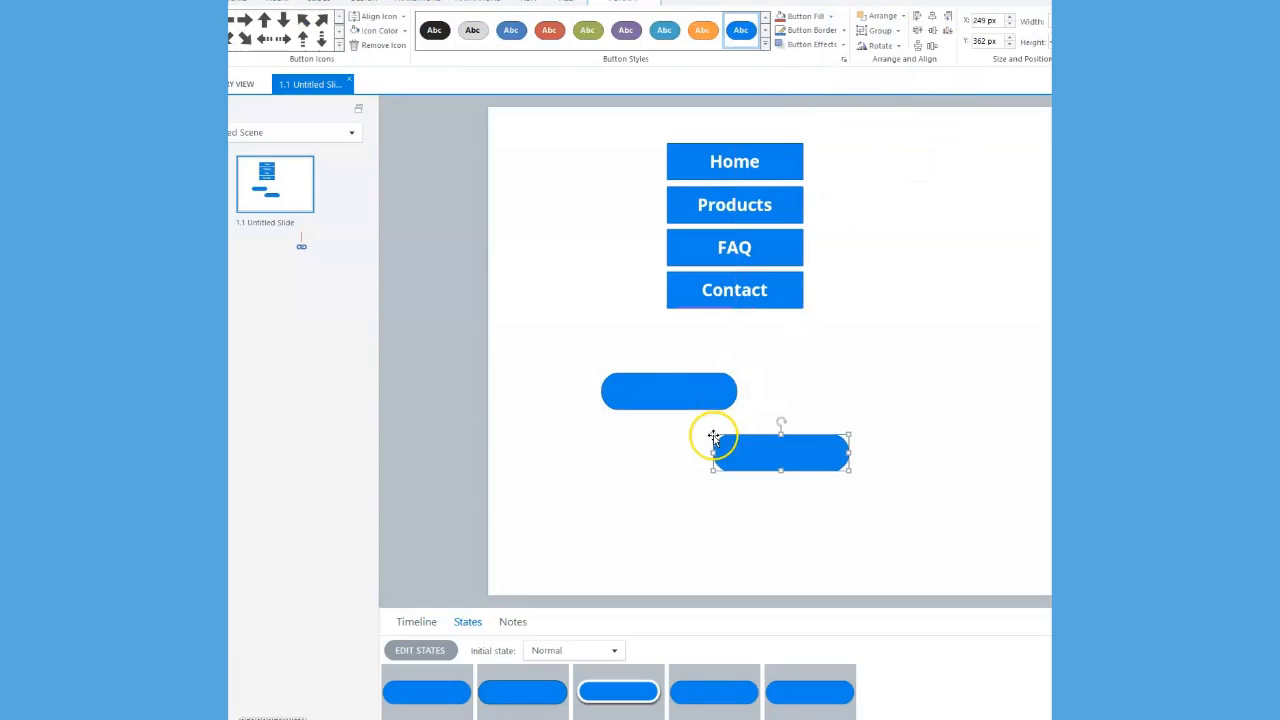
{"action": "left_click_drag", "start_coordinate": [757, 434], "coordinate": [640, 421]}
- Apply the orange button style to both pill-shaped buttons at once
{"action": "left_click", "coordinate": [731, 385], "text": "shift"}
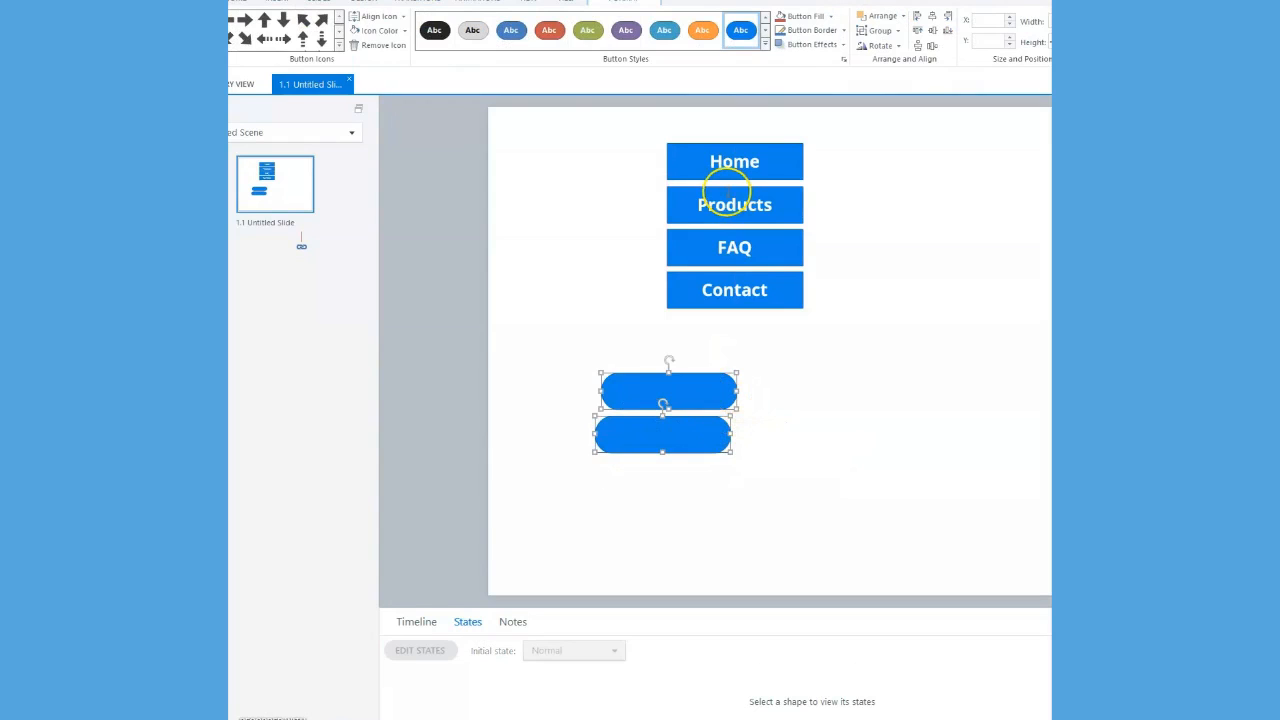
{"action": "left_click", "coordinate": [700, 34]}
{"action": "left_click", "coordinate": [754, 474]}
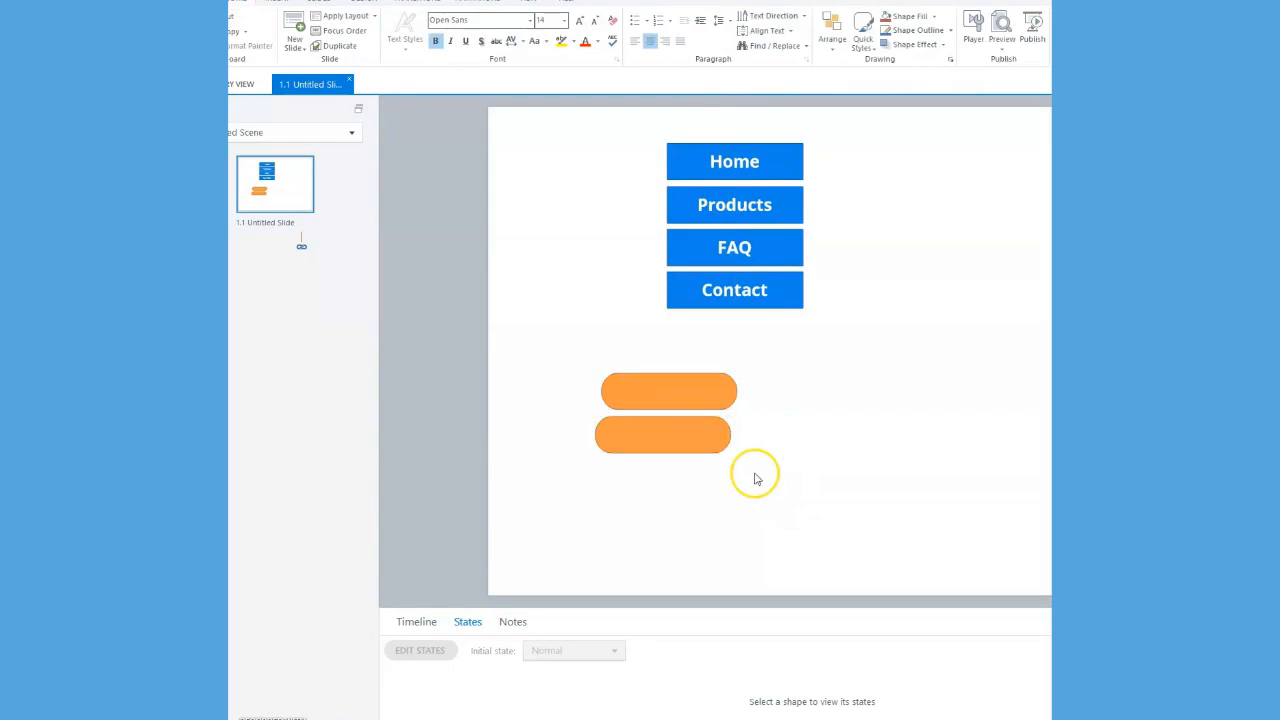
- Apply the purple button style to both pill-shaped buttons below the navigation bar at once
{"action": "left_click", "coordinate": [726, 434]}
{"action": "left_click", "coordinate": [731, 399]}
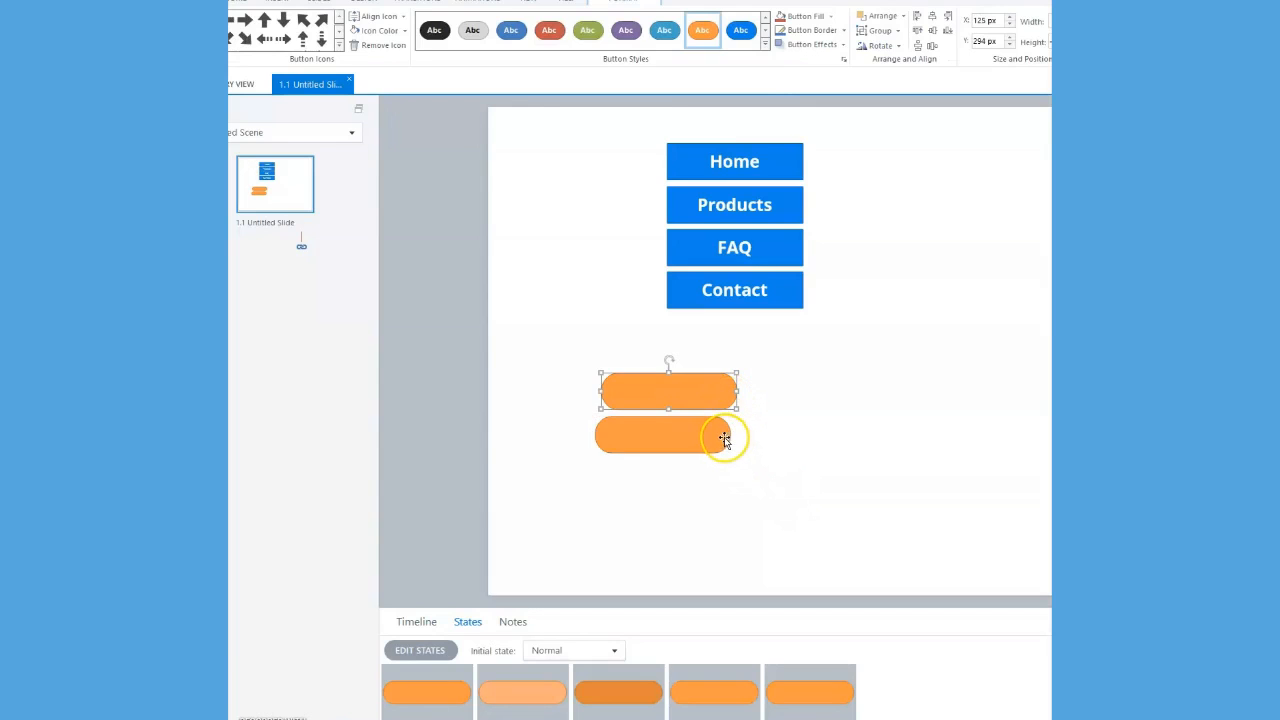
{"action": "left_click", "coordinate": [724, 438], "text": "shift"}
{"action": "left_click", "coordinate": [625, 32]}
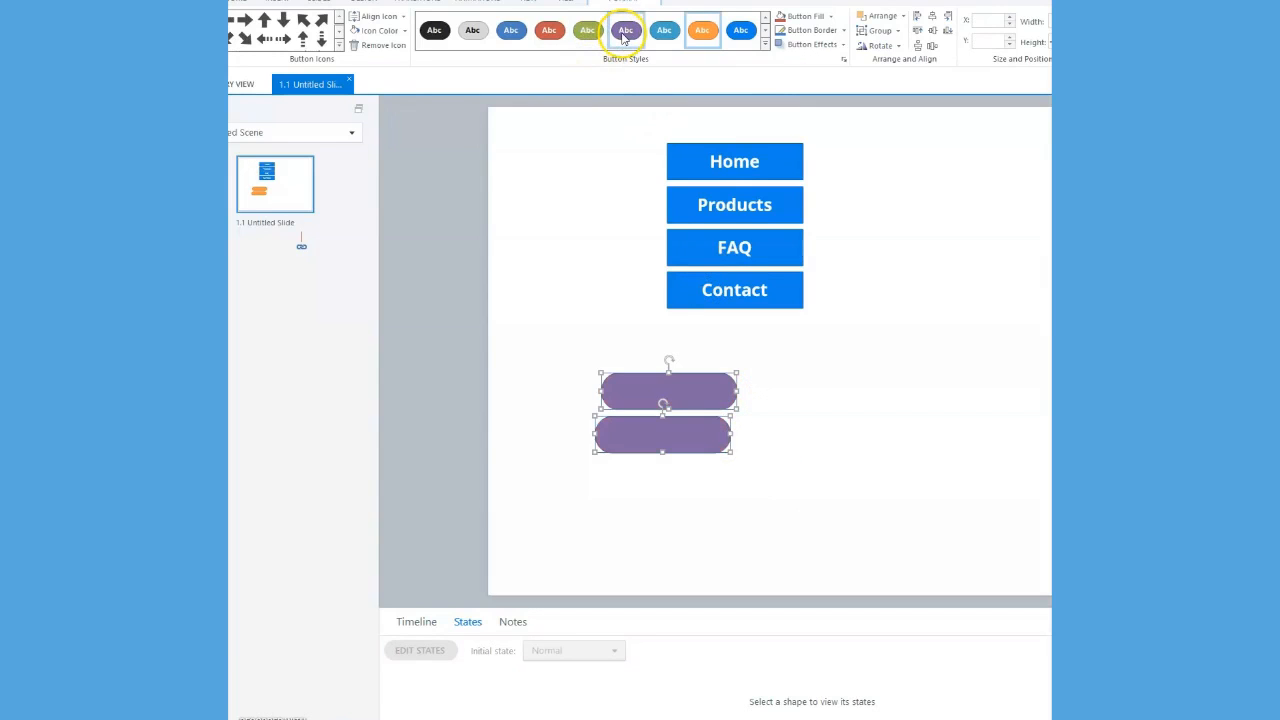
- Inspect the states of the two purple pill-shaped buttons one after another
{"action": "left_click", "coordinate": [749, 450]}
{"action": "left_click", "coordinate": [723, 434]}
{"action": "left_click", "coordinate": [736, 393]}
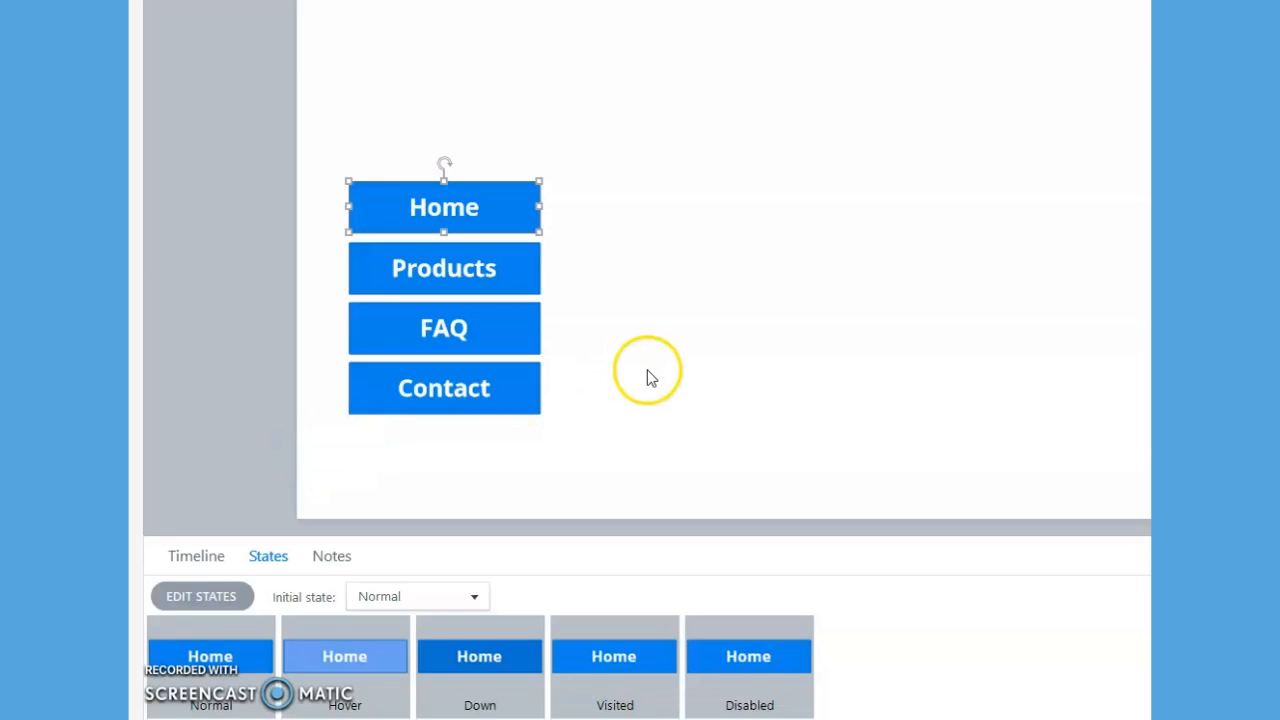
- Open the shape formatting of the Home button and set its solid fill to the red theme colour
{"action": "right_click", "coordinate": [514, 181]}
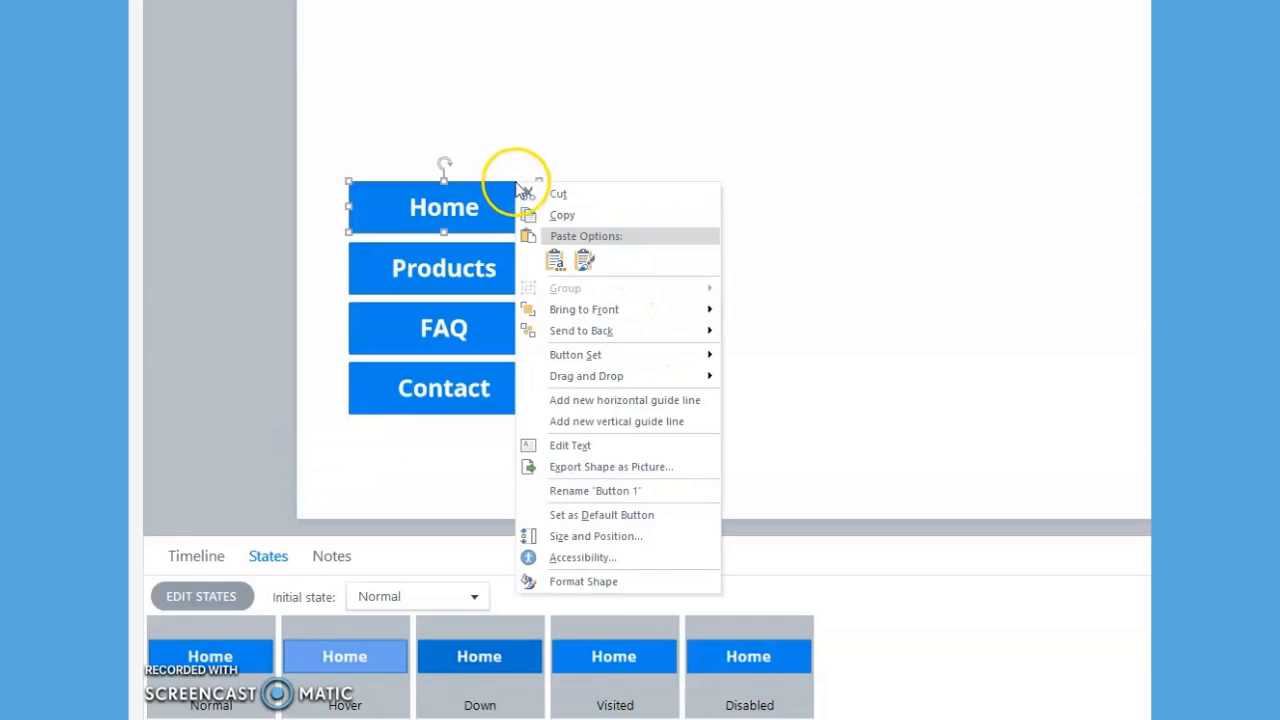
{"action": "left_click", "coordinate": [607, 581]}
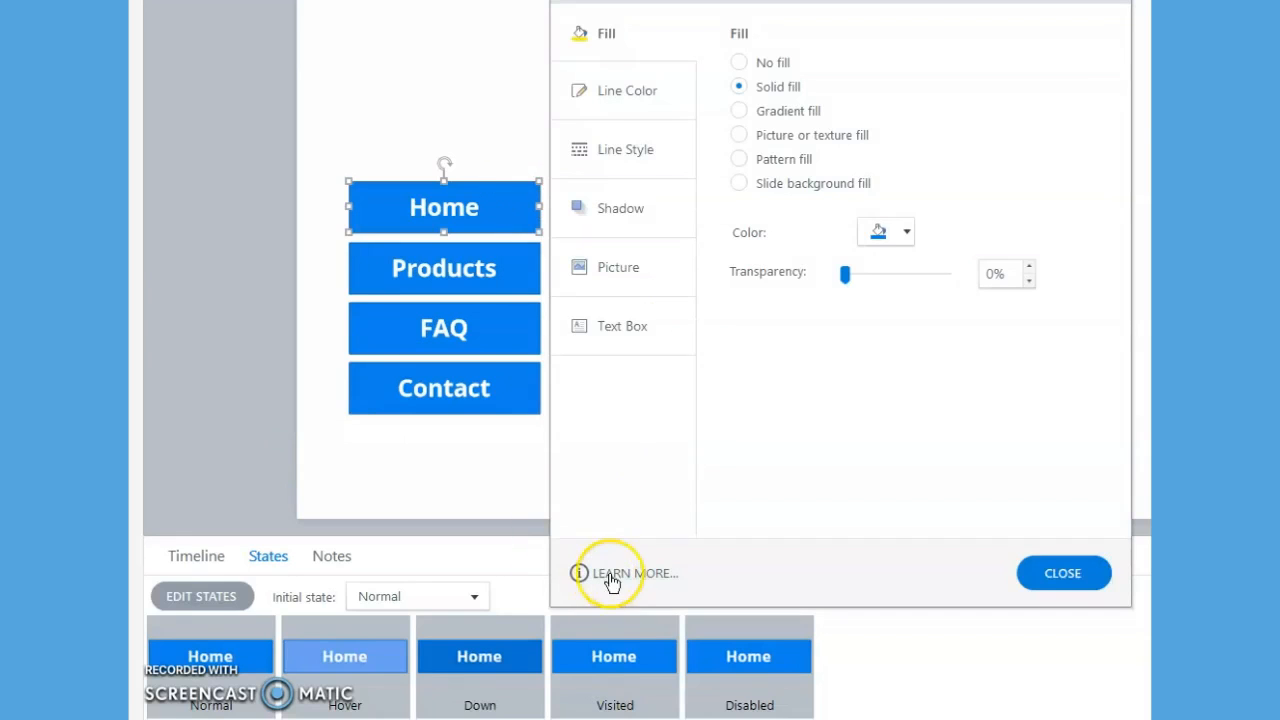
{"action": "left_click", "coordinate": [906, 232]}
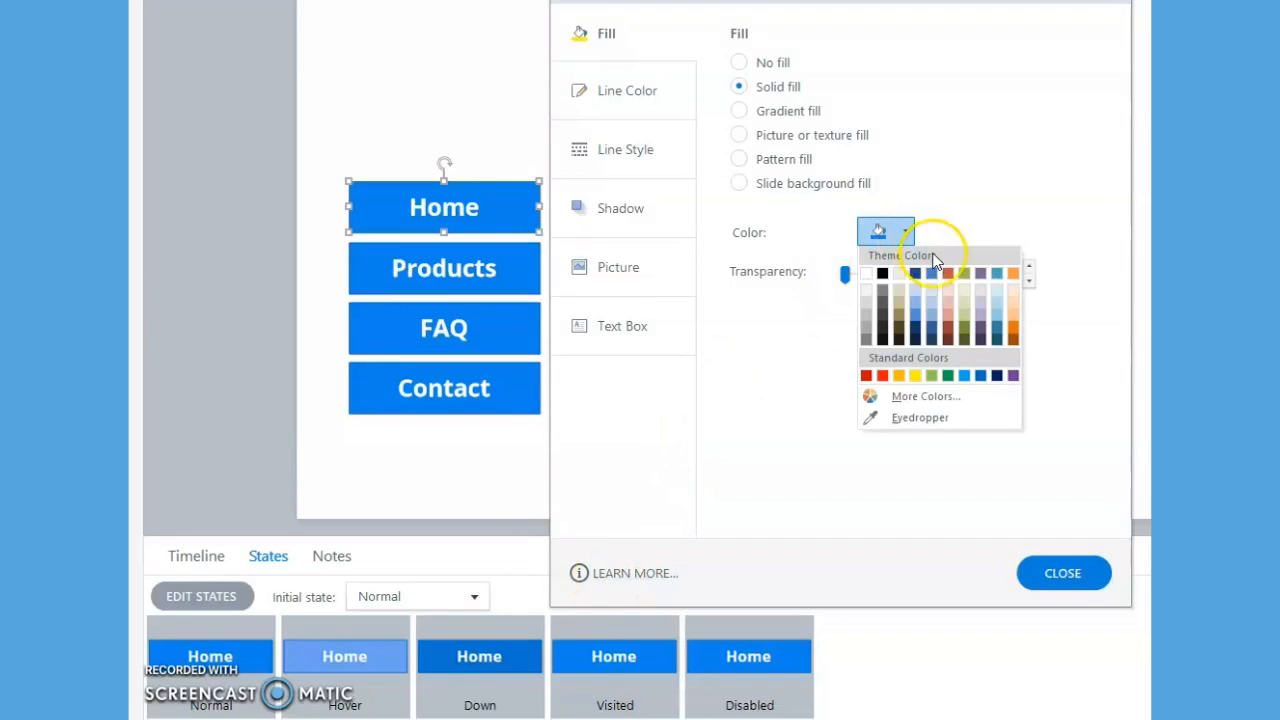
{"action": "left_click", "coordinate": [948, 274]}
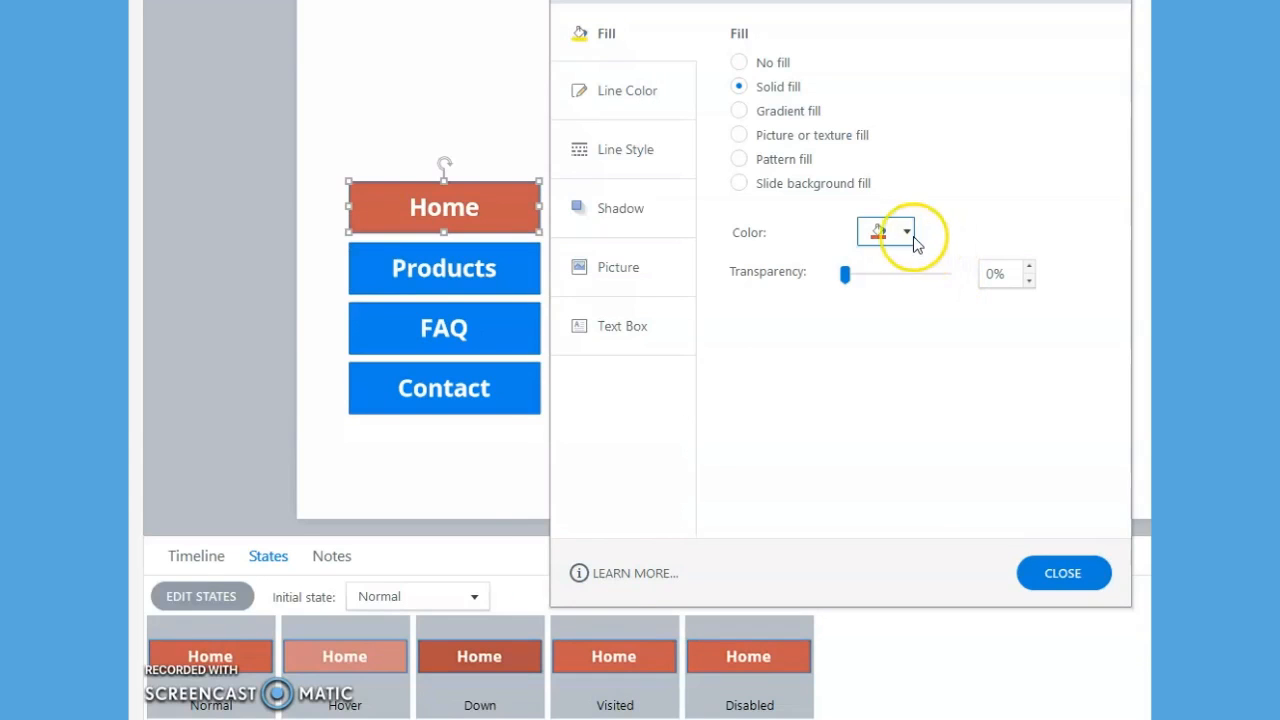
- Give the Home button a custom teal fill colour, #33CCBD
{"action": "left_click", "coordinate": [905, 231]}
{"action": "left_click", "coordinate": [928, 398]}
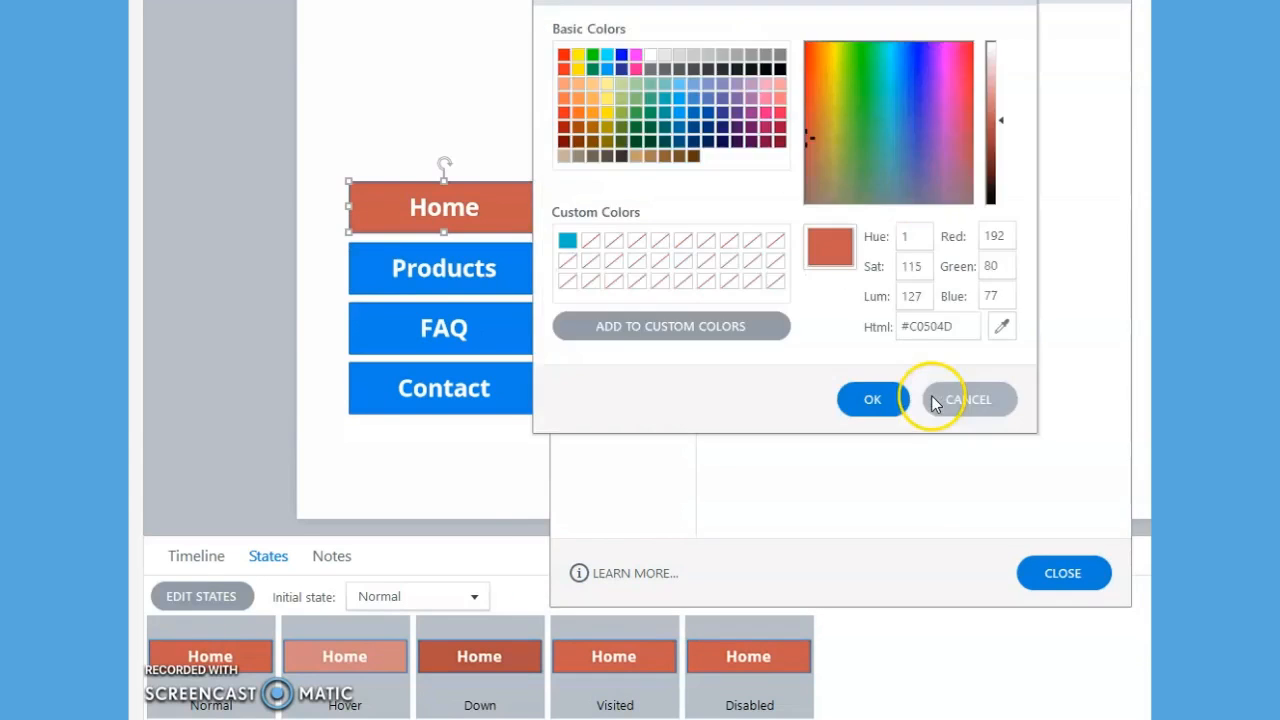
{"action": "left_click", "coordinate": [888, 114]}
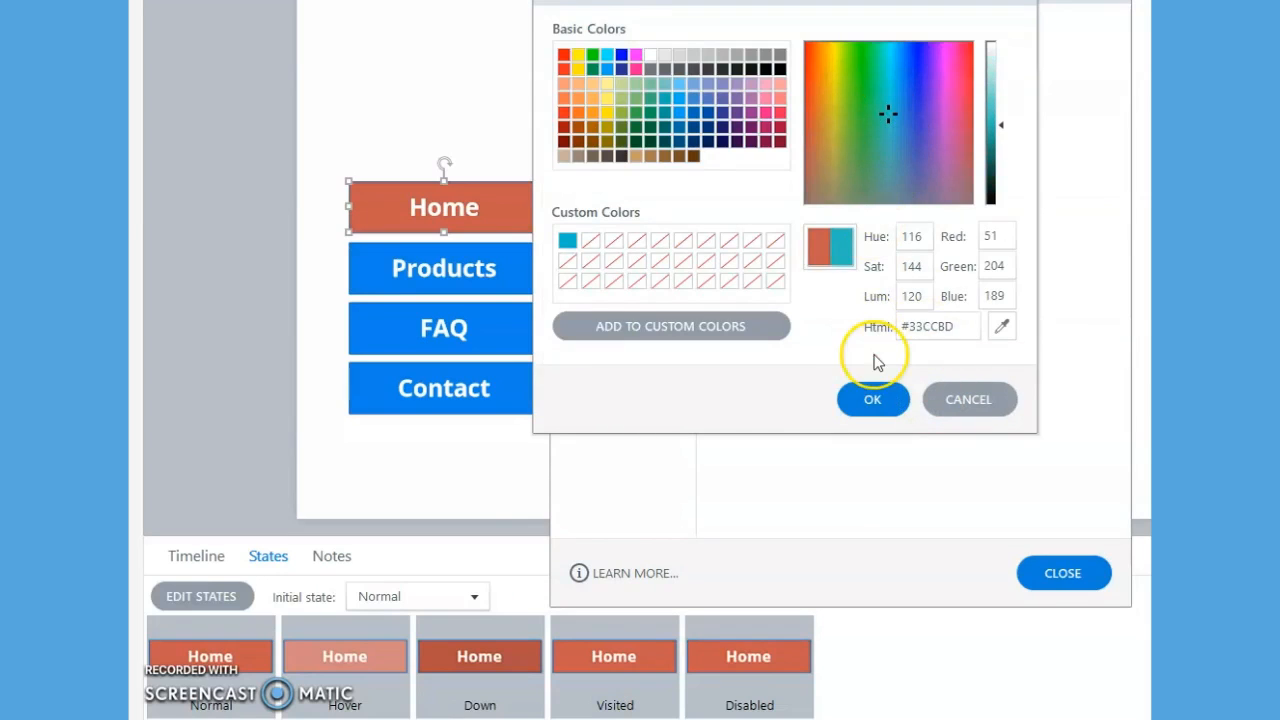
{"action": "left_click", "coordinate": [873, 400]}
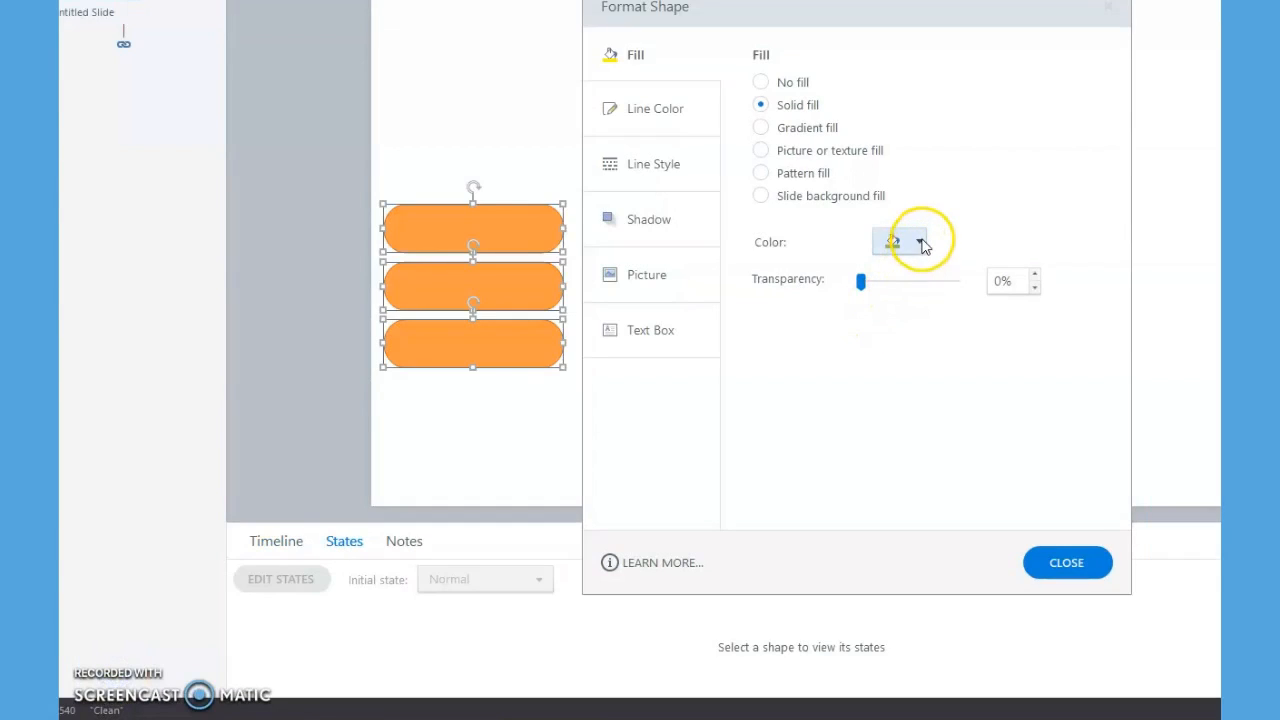
- Give the three selected pill-shaped buttons a light green solid fill and a red line colour
{"action": "left_click", "coordinate": [919, 242]}
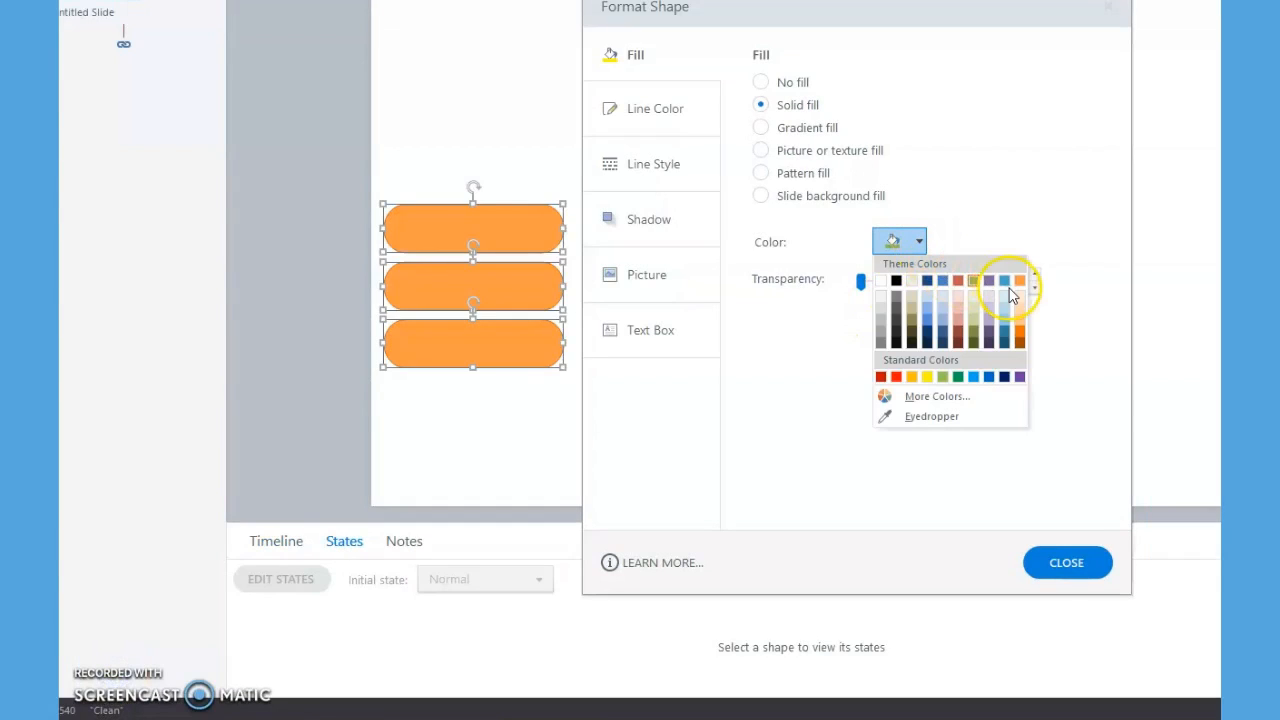
{"action": "left_click", "coordinate": [973, 318]}
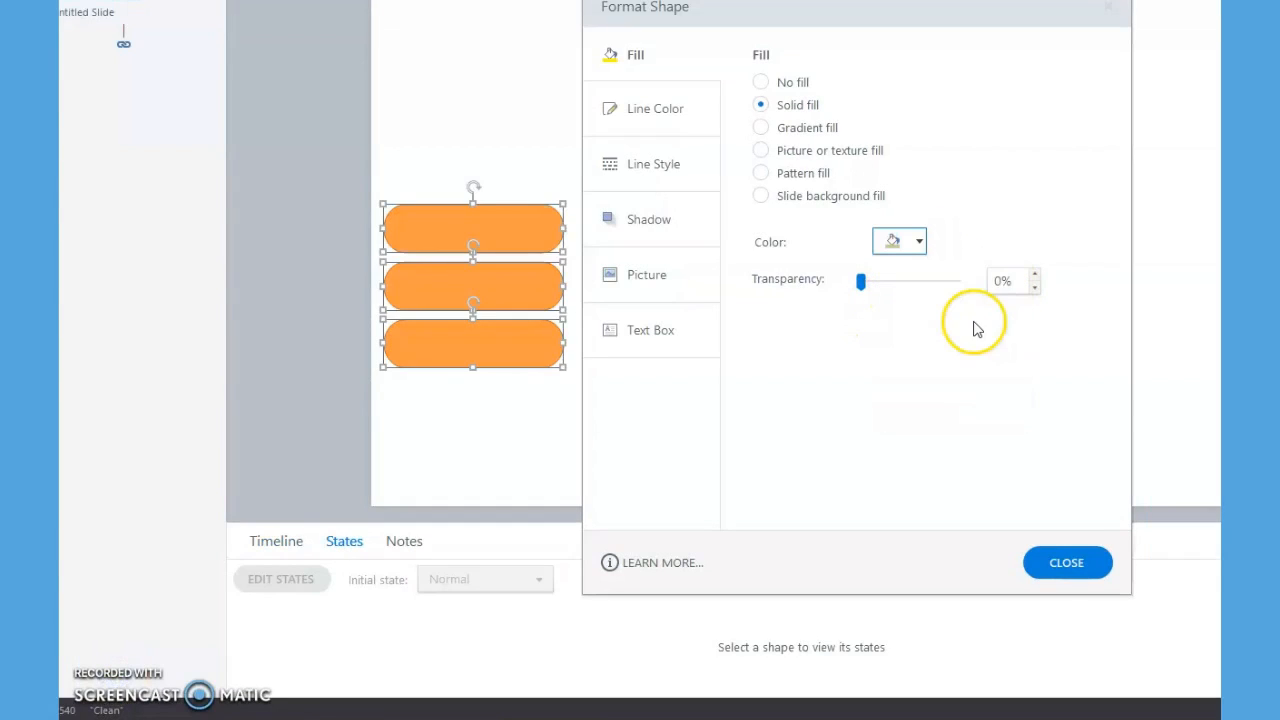
{"action": "left_click", "coordinate": [655, 120]}
{"action": "left_click", "coordinate": [919, 175]}
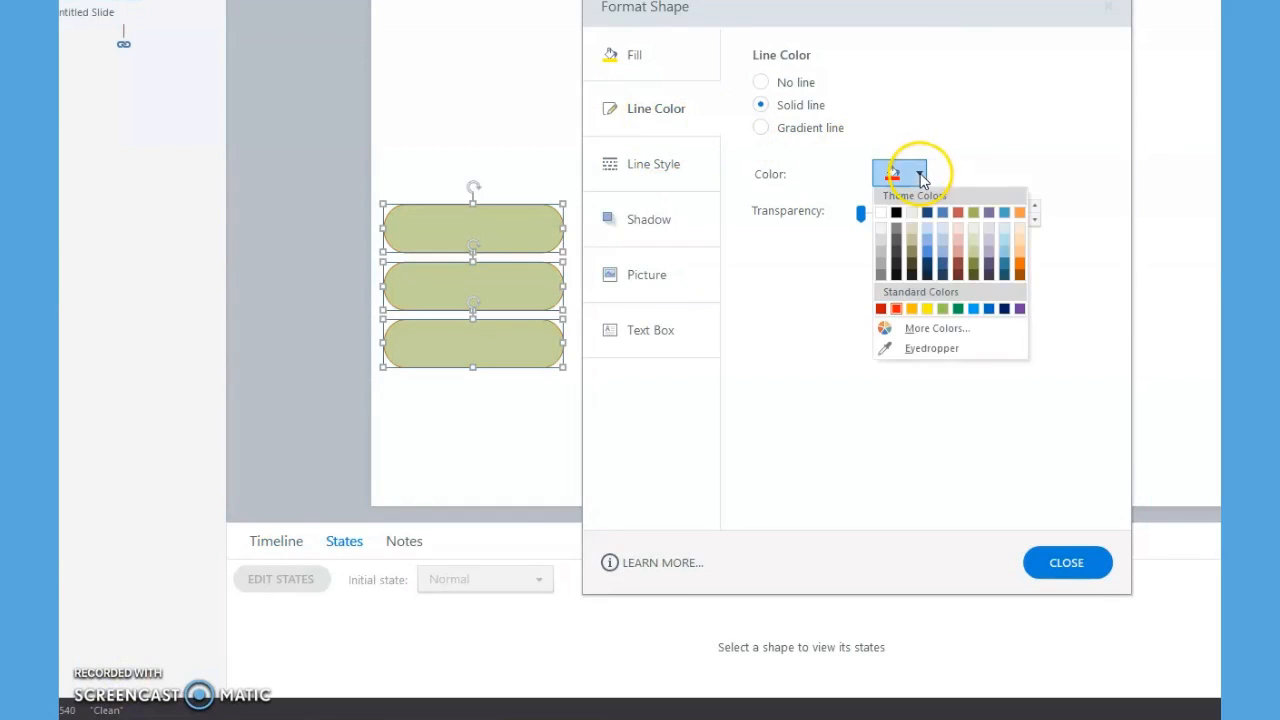
{"action": "left_click", "coordinate": [896, 309]}
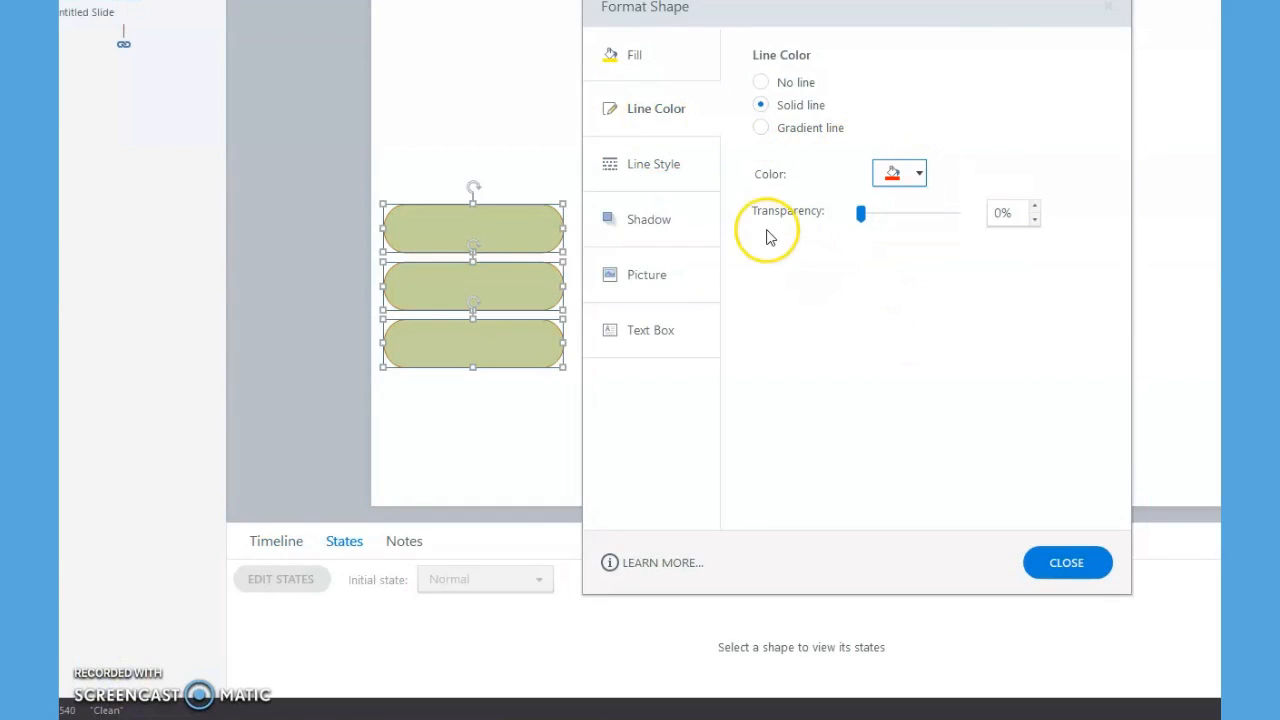
- Set the line width of the three pill-shaped buttons to 9 px and select each button in turn to check it
{"action": "left_click", "coordinate": [655, 163]}
{"action": "left_click", "coordinate": [924, 87]}
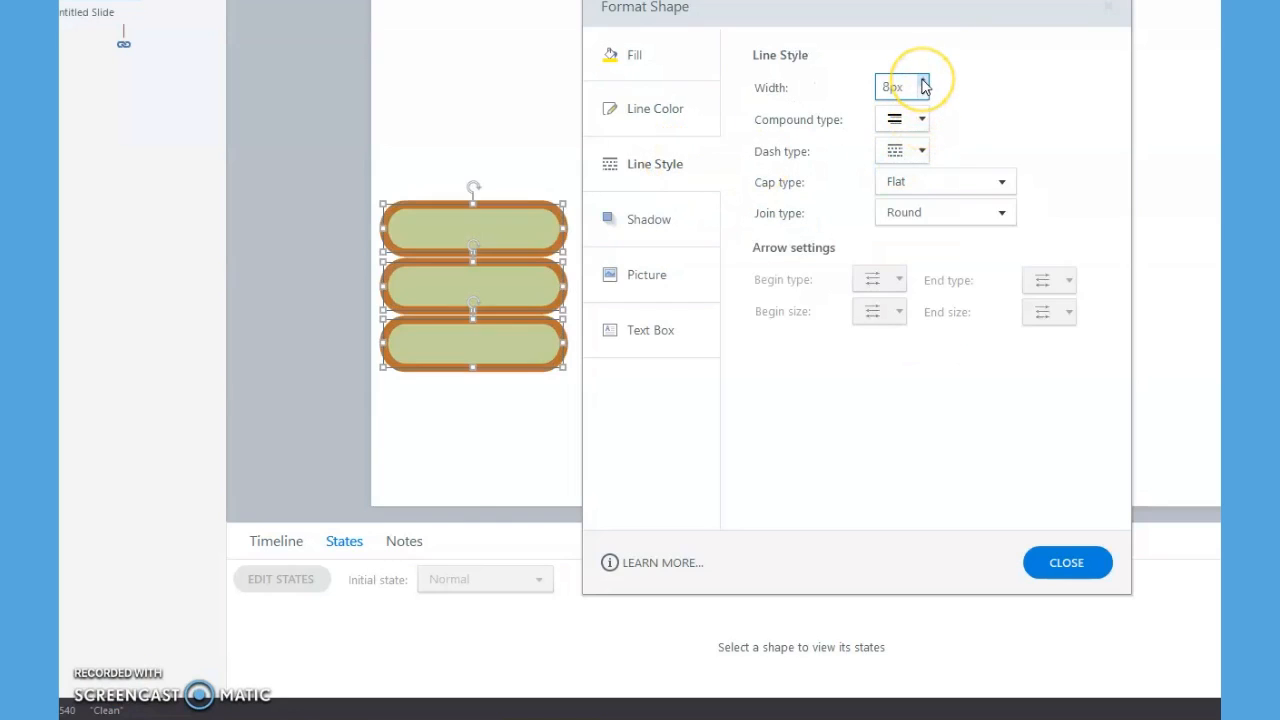
{"action": "left_click", "coordinate": [537, 392]}
{"action": "left_click", "coordinate": [558, 354]}
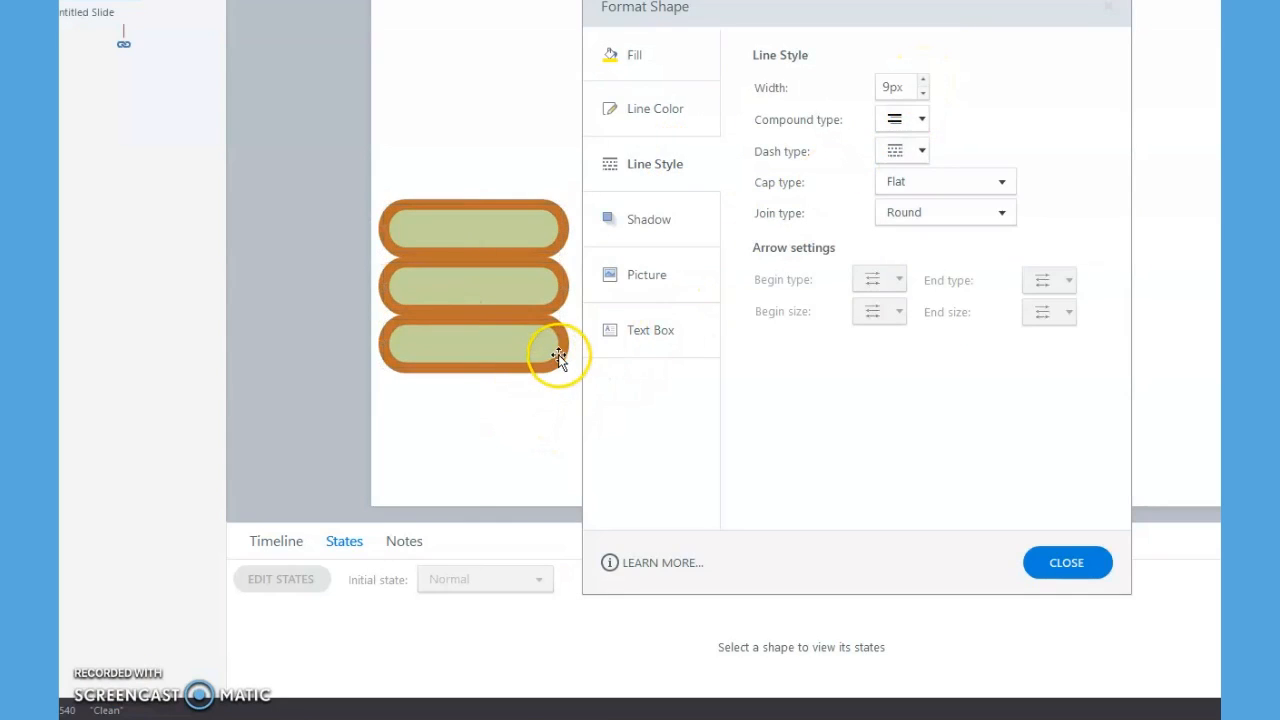
{"action": "left_click", "coordinate": [561, 299]}
{"action": "left_click", "coordinate": [561, 238]}
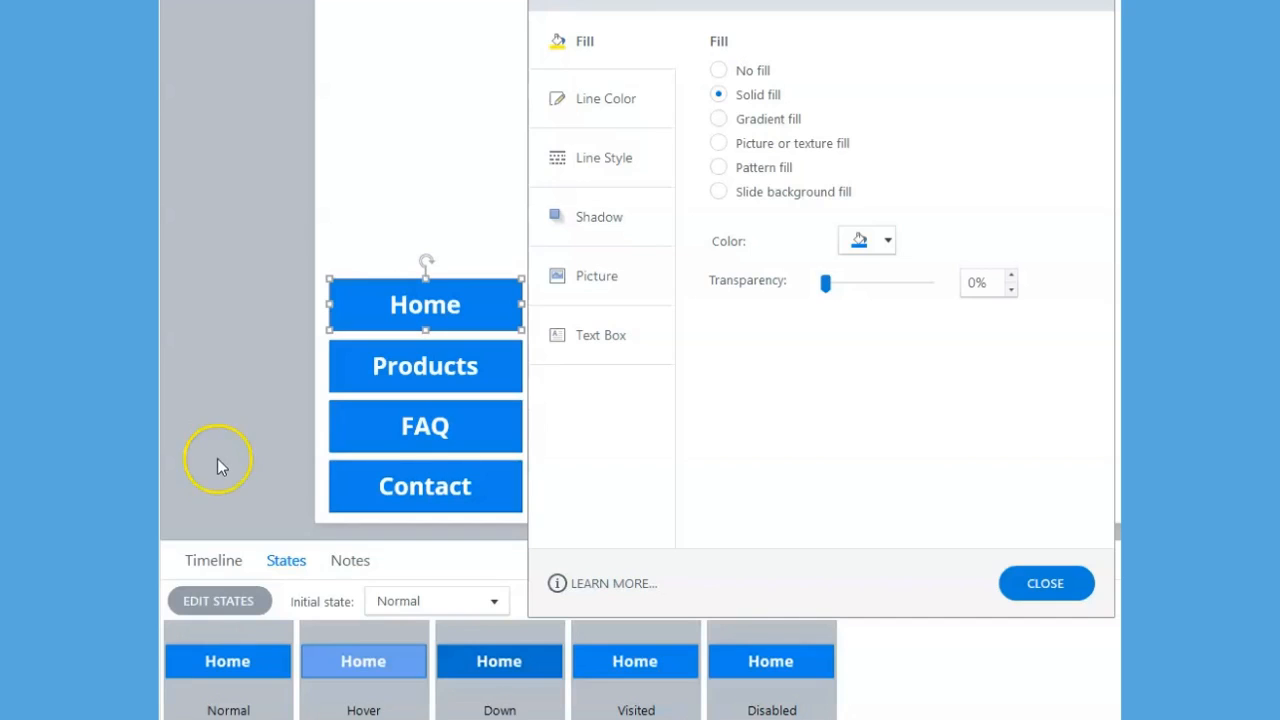
- Edit the Home button's Hover state and set its fill to the standard red
{"action": "left_click", "coordinate": [238, 604]}
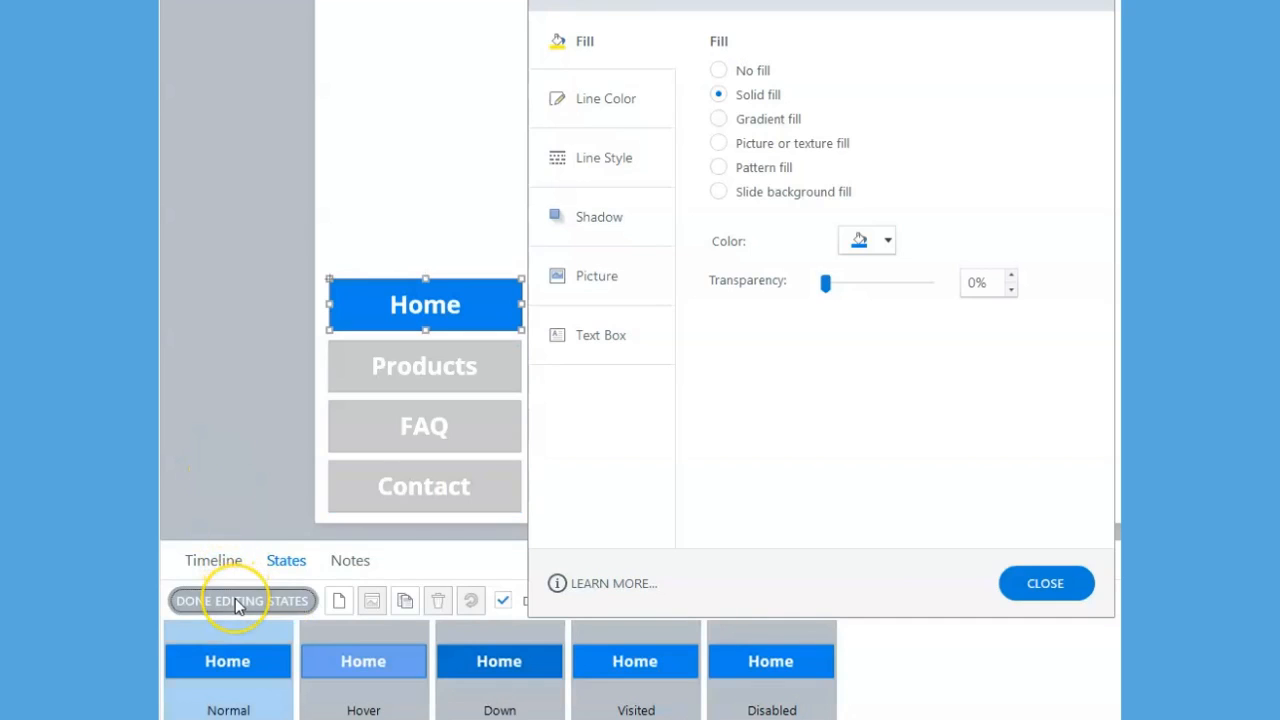
{"action": "left_click", "coordinate": [411, 666]}
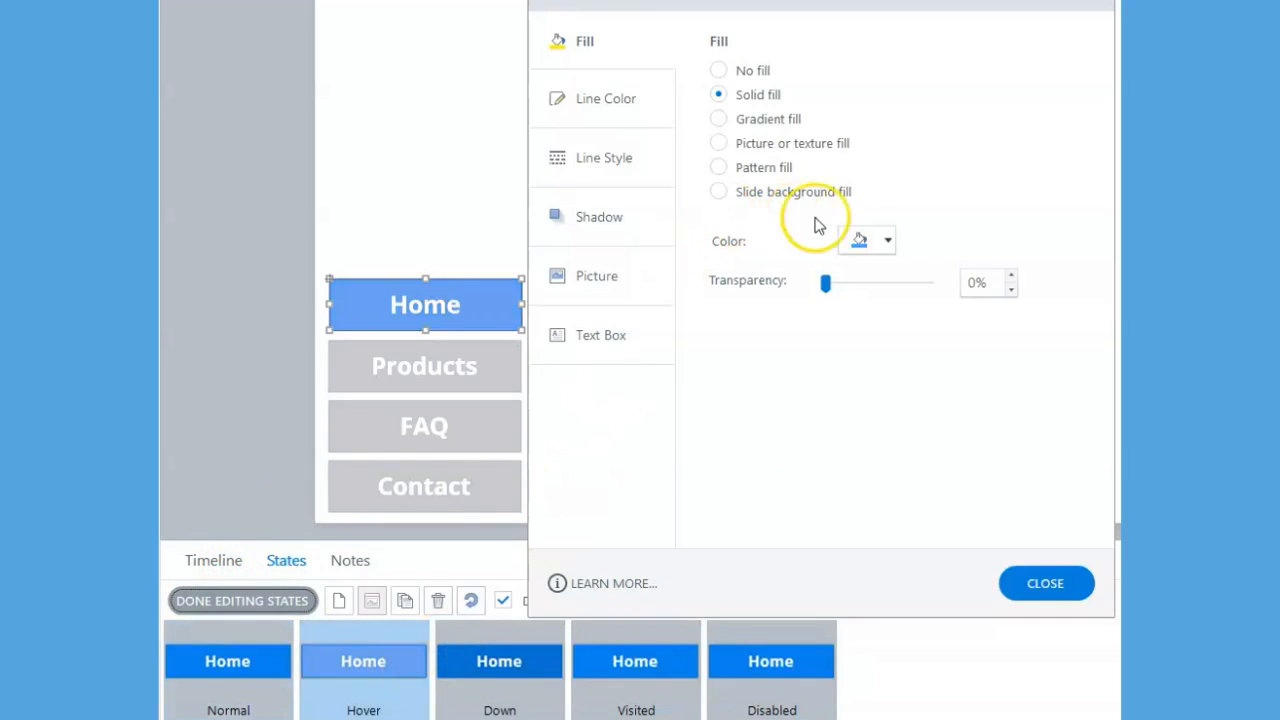
{"action": "left_click", "coordinate": [889, 241]}
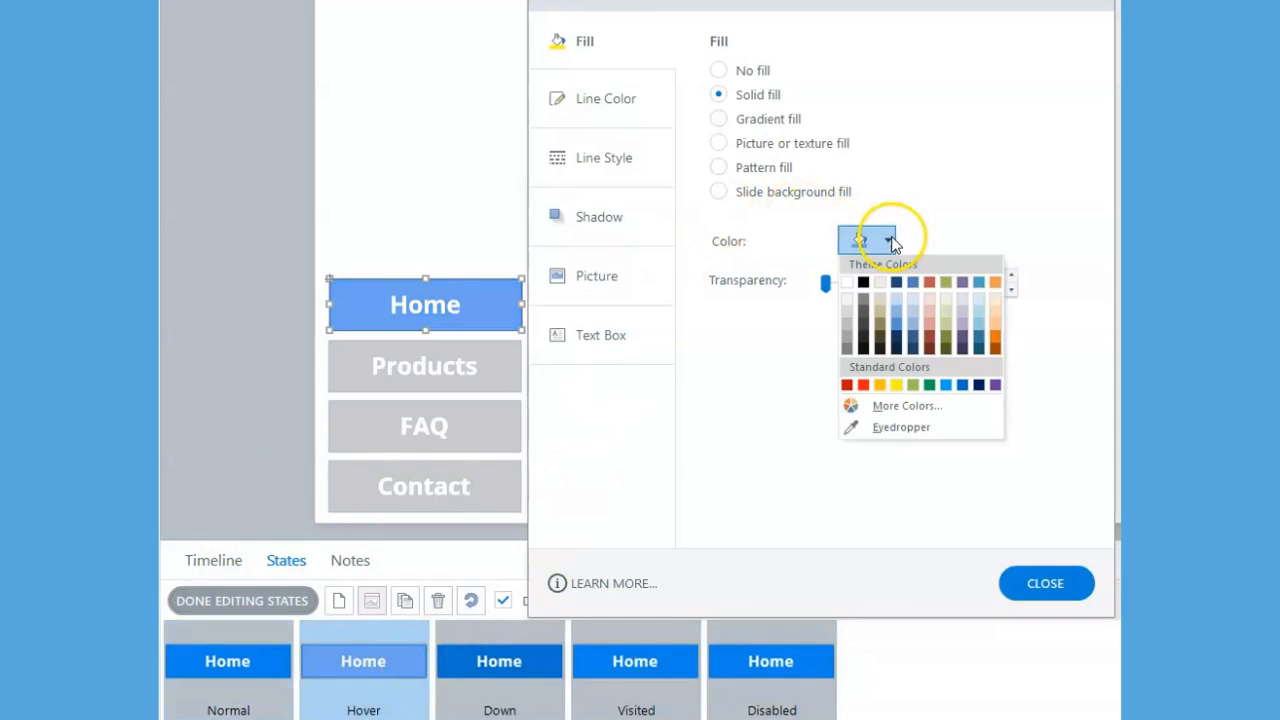
{"action": "left_click", "coordinate": [863, 385]}
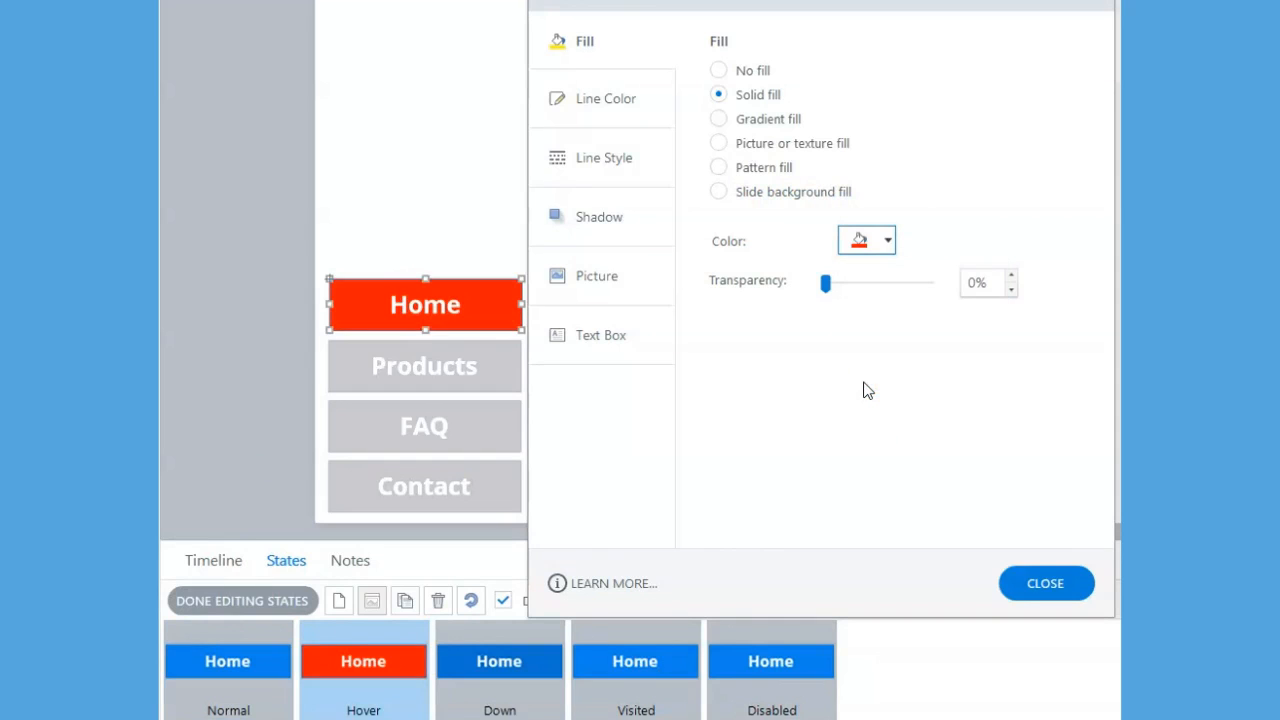
- Set the fill of the Home button's Visited state to black and finish editing its states
{"action": "left_click", "coordinate": [680, 665]}
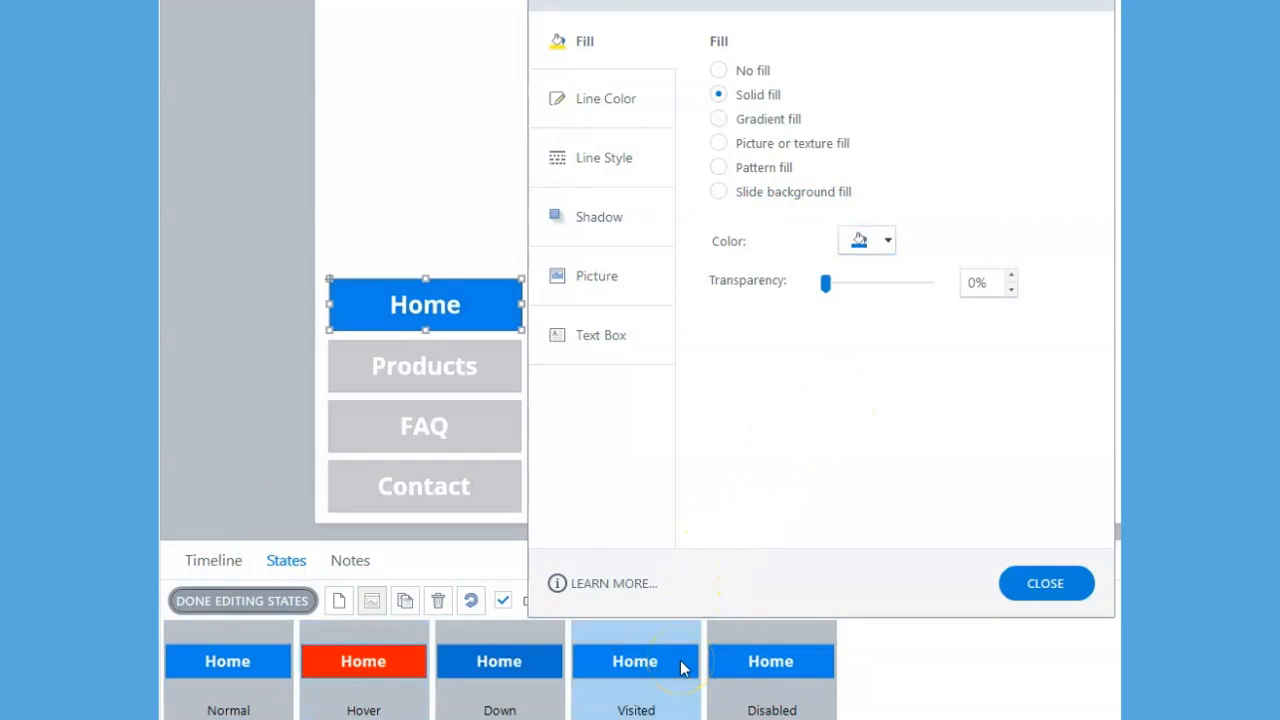
{"action": "left_click", "coordinate": [887, 241]}
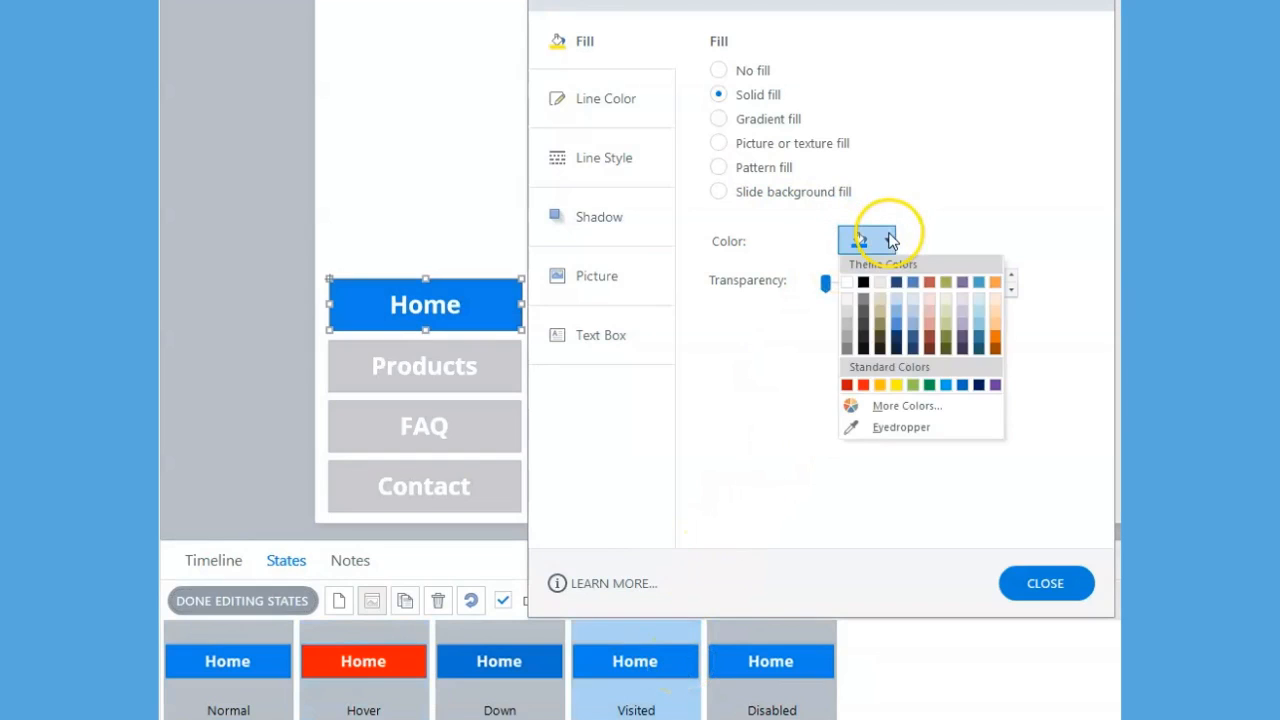
{"action": "left_click", "coordinate": [864, 284]}
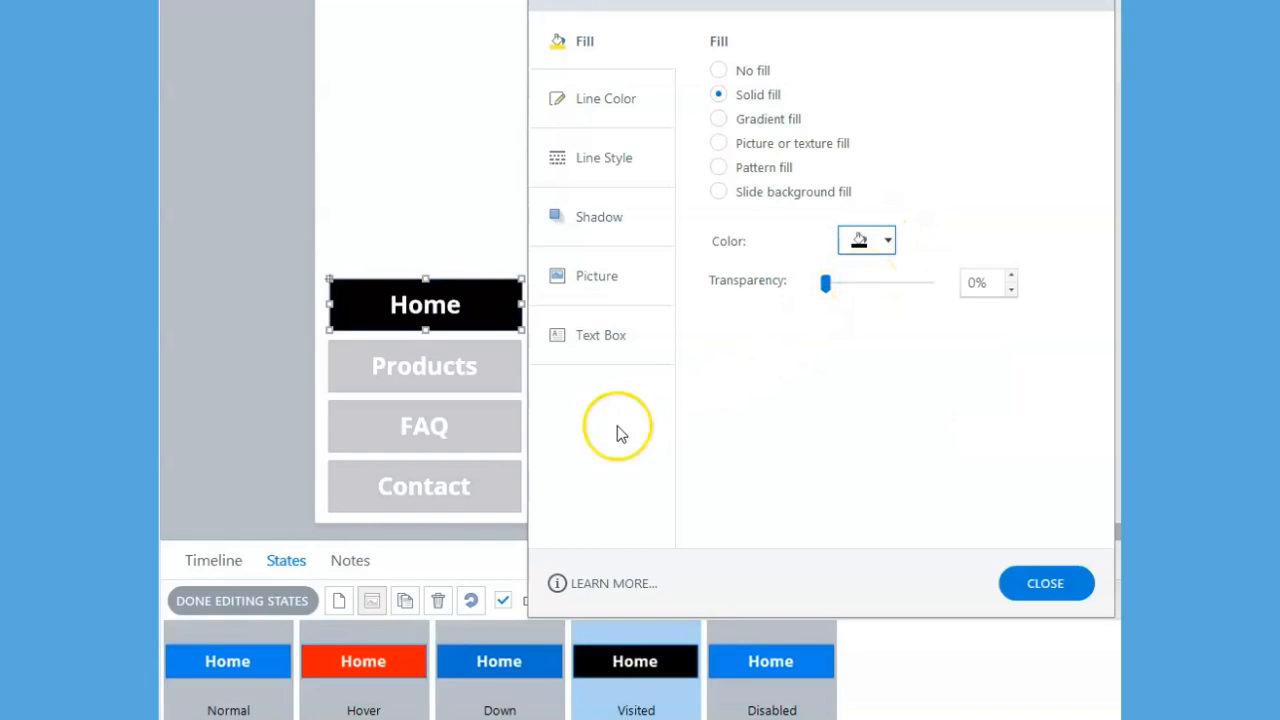
{"action": "left_click", "coordinate": [241, 601]}
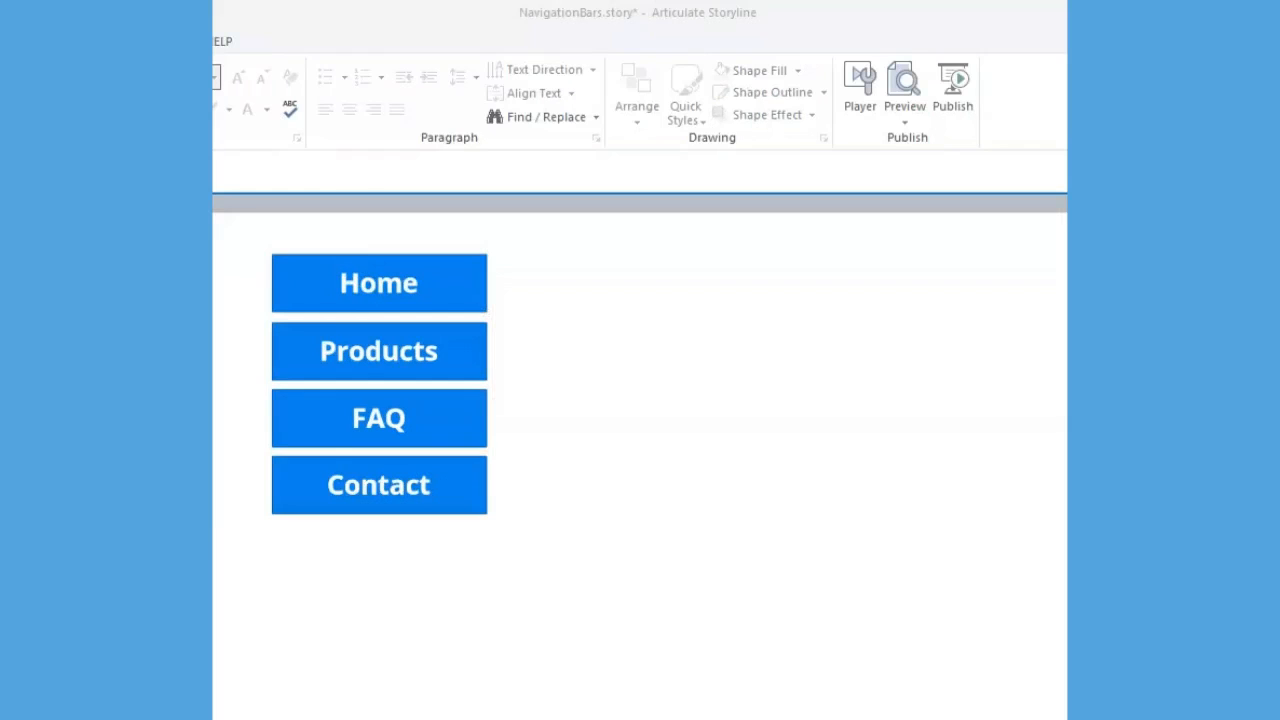
- Preview the slide and test the states of the navigation buttons by activating Home
{"action": "left_click", "coordinate": [901, 84]}
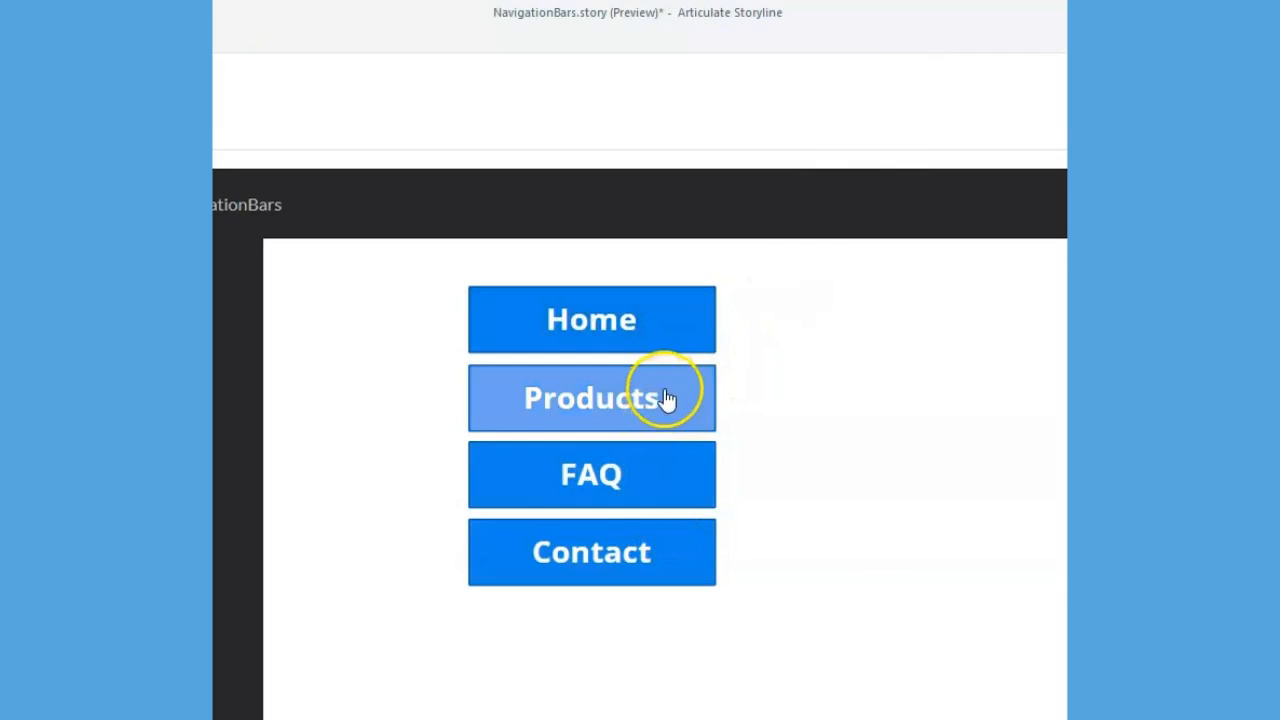
{"action": "left_click", "coordinate": [676, 338]}
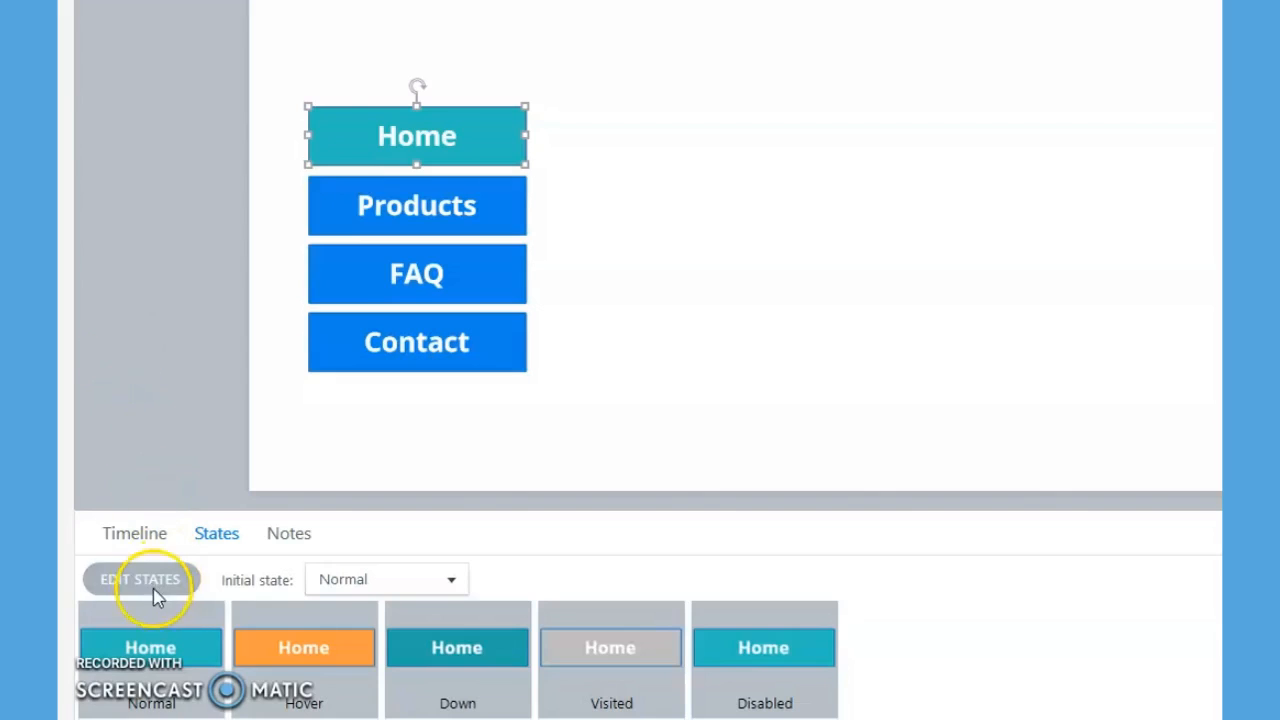
- Delete the Disabled and Visited states from the Home button
{"action": "left_click", "coordinate": [145, 580]}
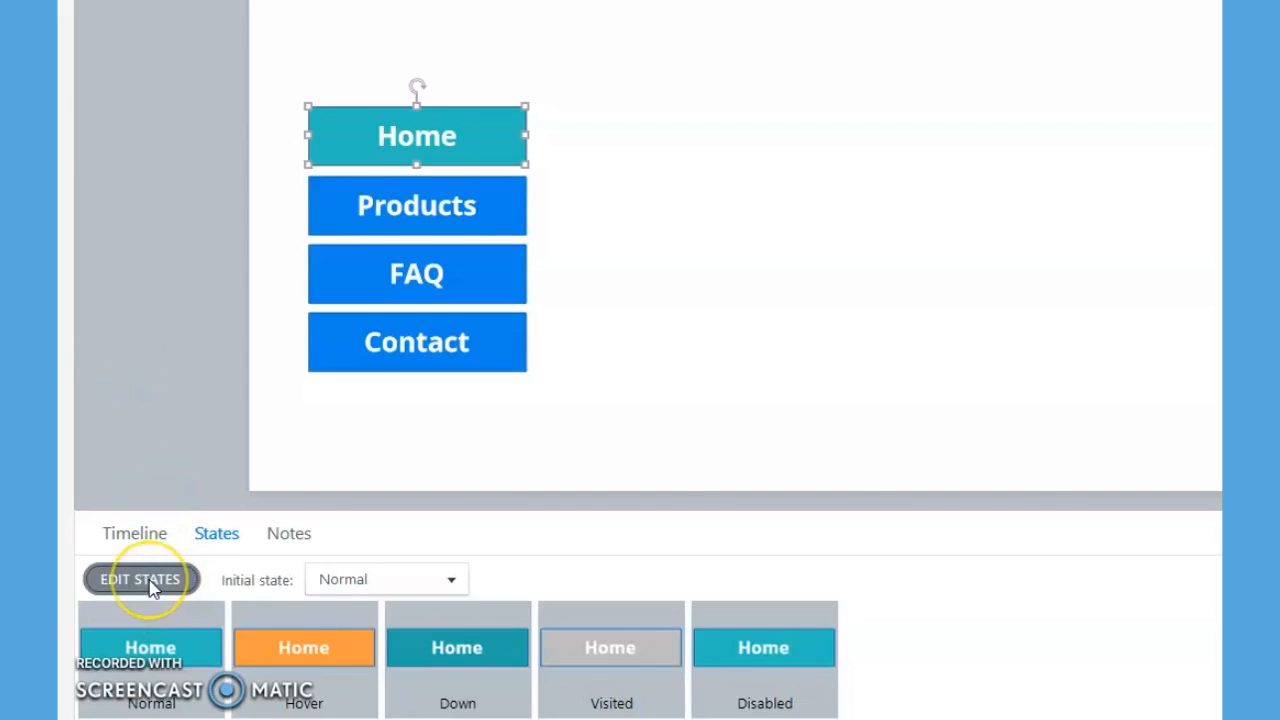
{"action": "left_click", "coordinate": [763, 632]}
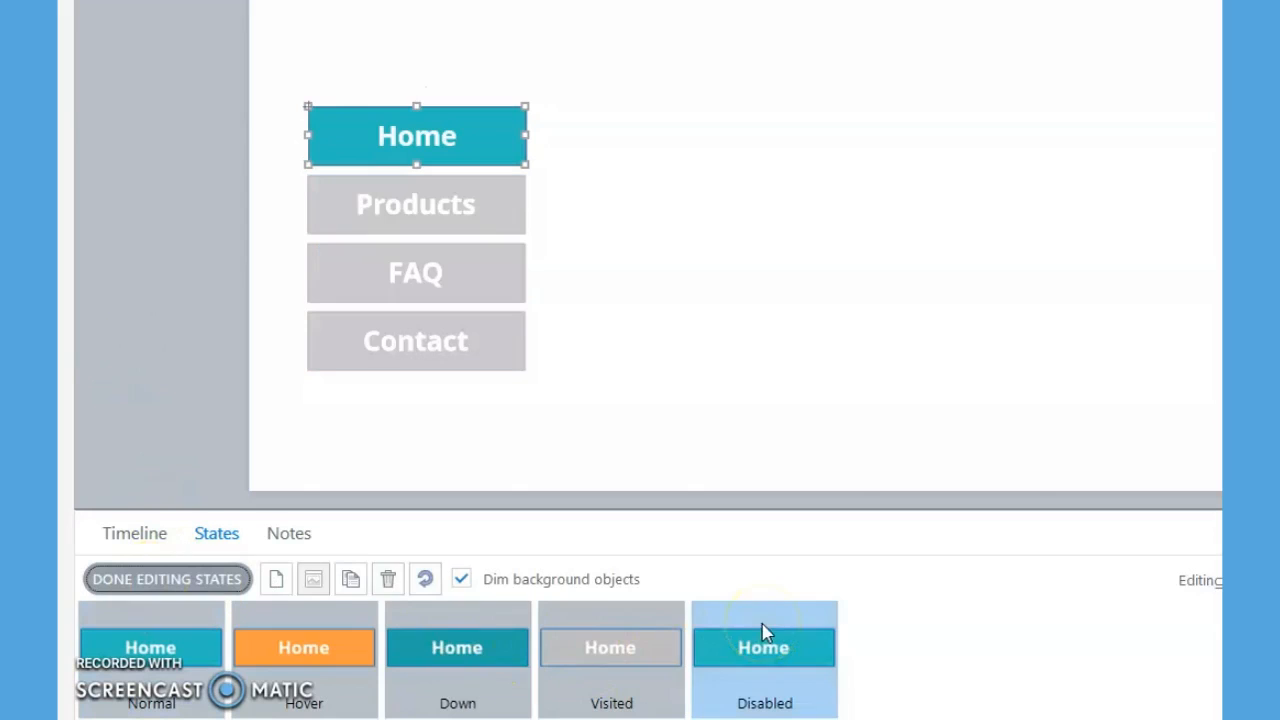
{"action": "left_click", "coordinate": [389, 580]}
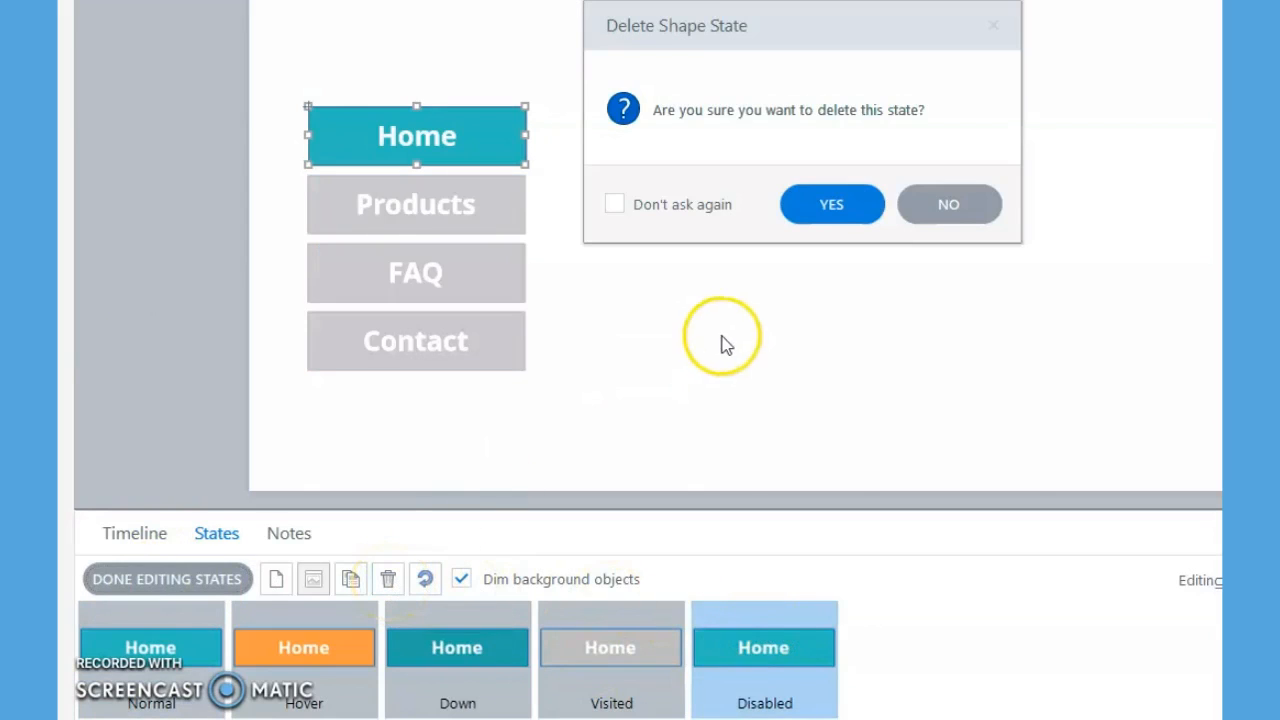
{"action": "left_click", "coordinate": [836, 206]}
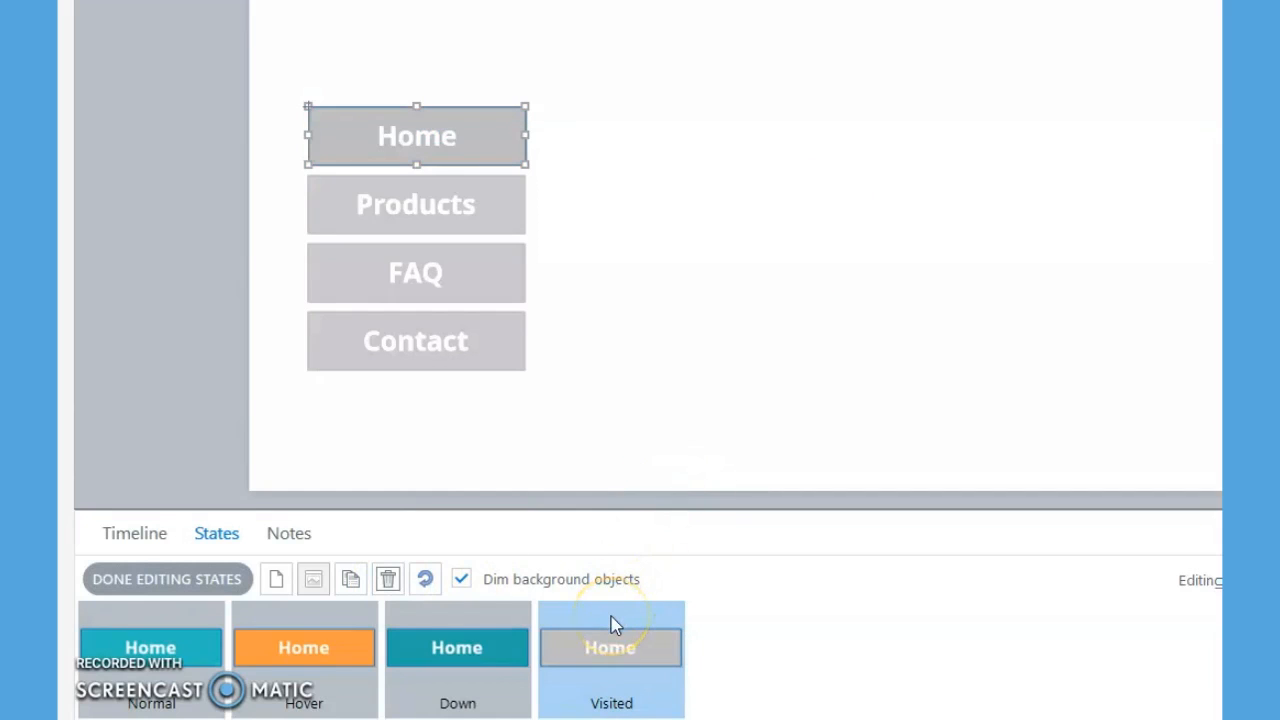
{"action": "left_click", "coordinate": [388, 580]}
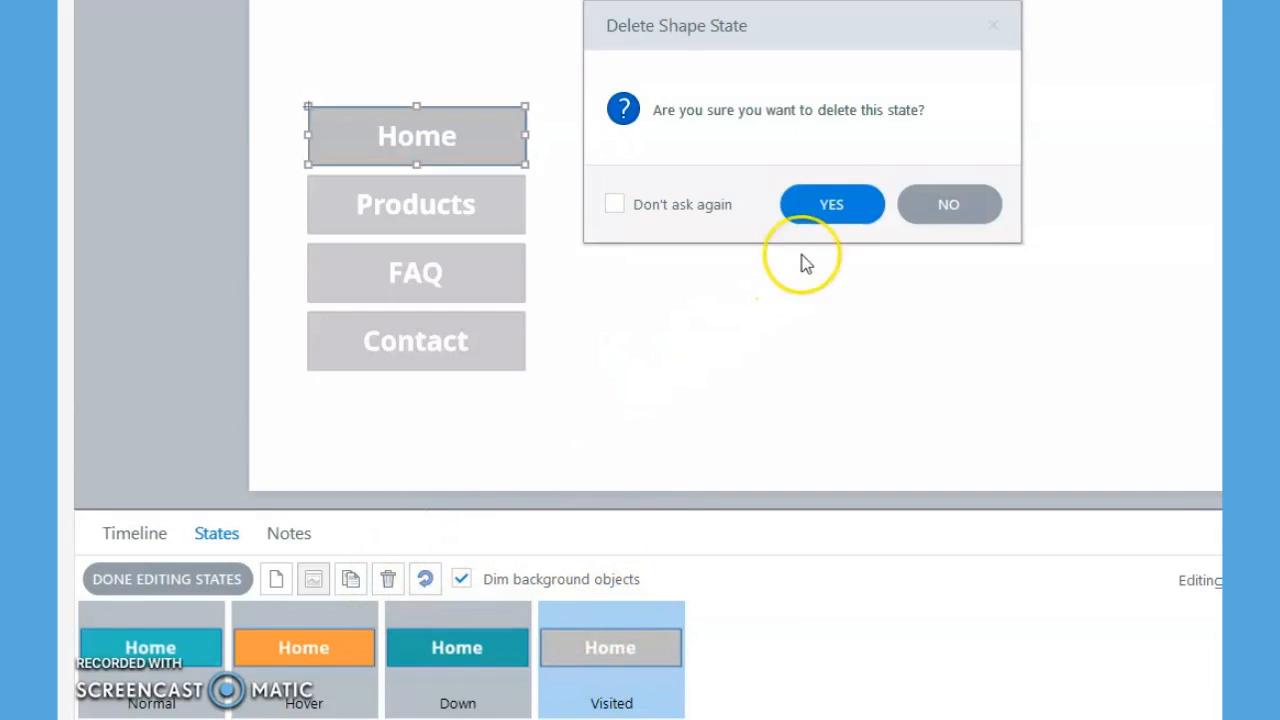
{"action": "left_click", "coordinate": [838, 201]}
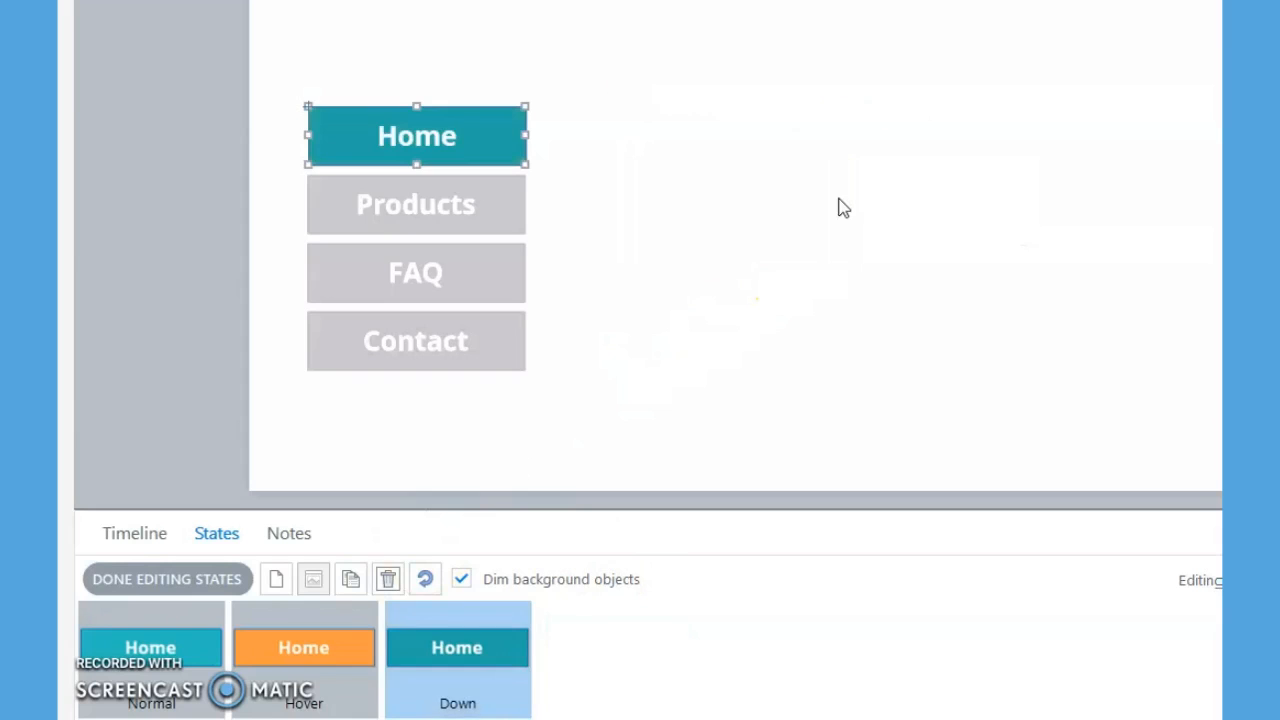
- Add a new built-in Visited state to the Home button
{"action": "left_click", "coordinate": [276, 582]}
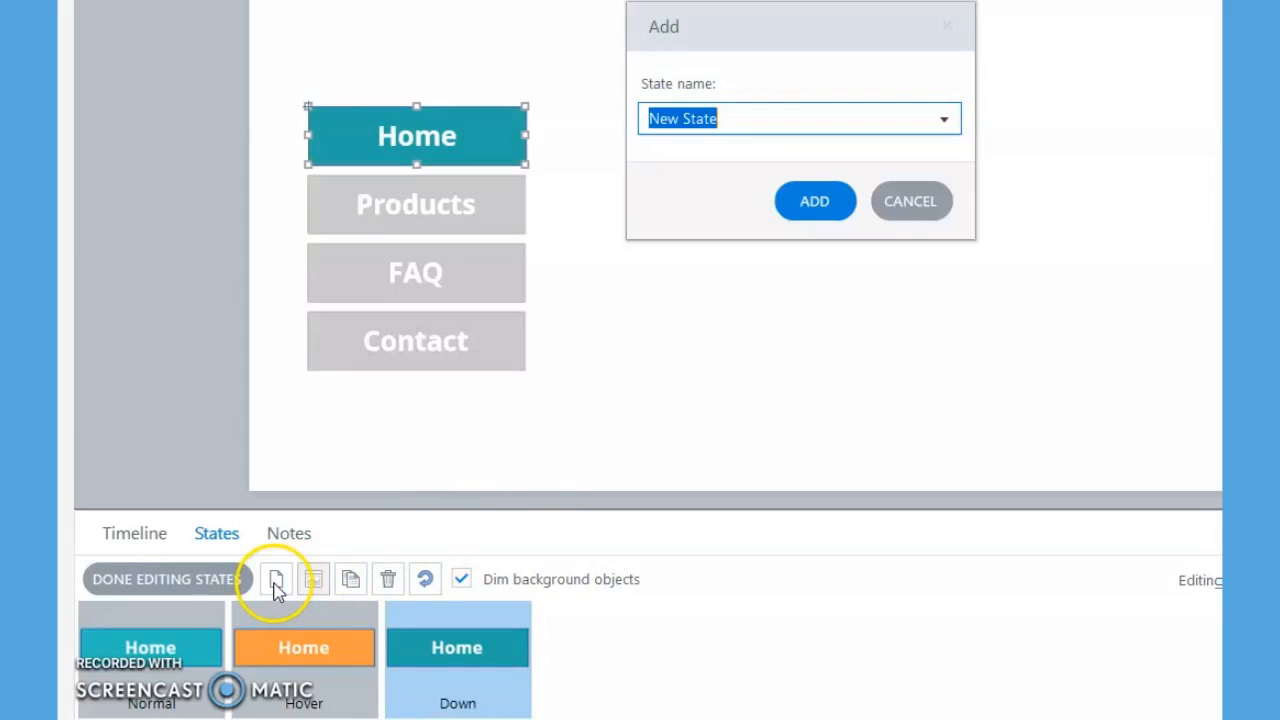
{"action": "left_click", "coordinate": [946, 115]}
{"action": "left_click", "coordinate": [735, 176]}
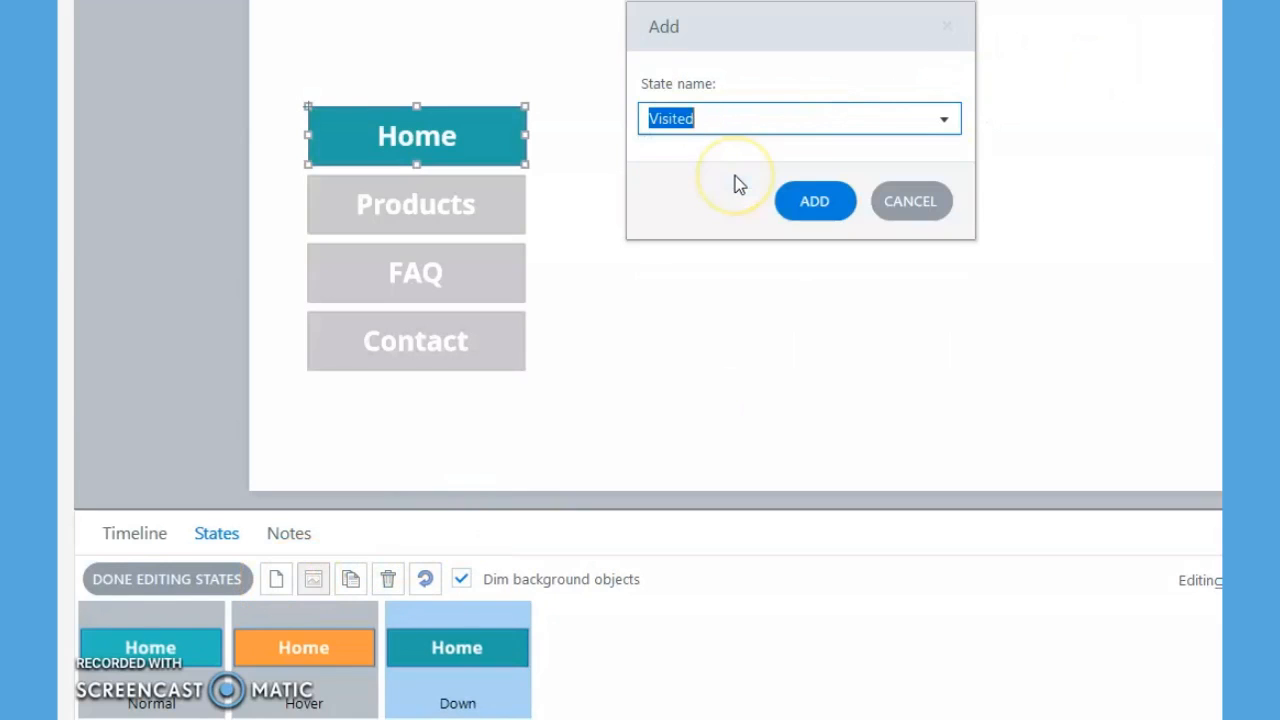
{"action": "left_click", "coordinate": [812, 203]}
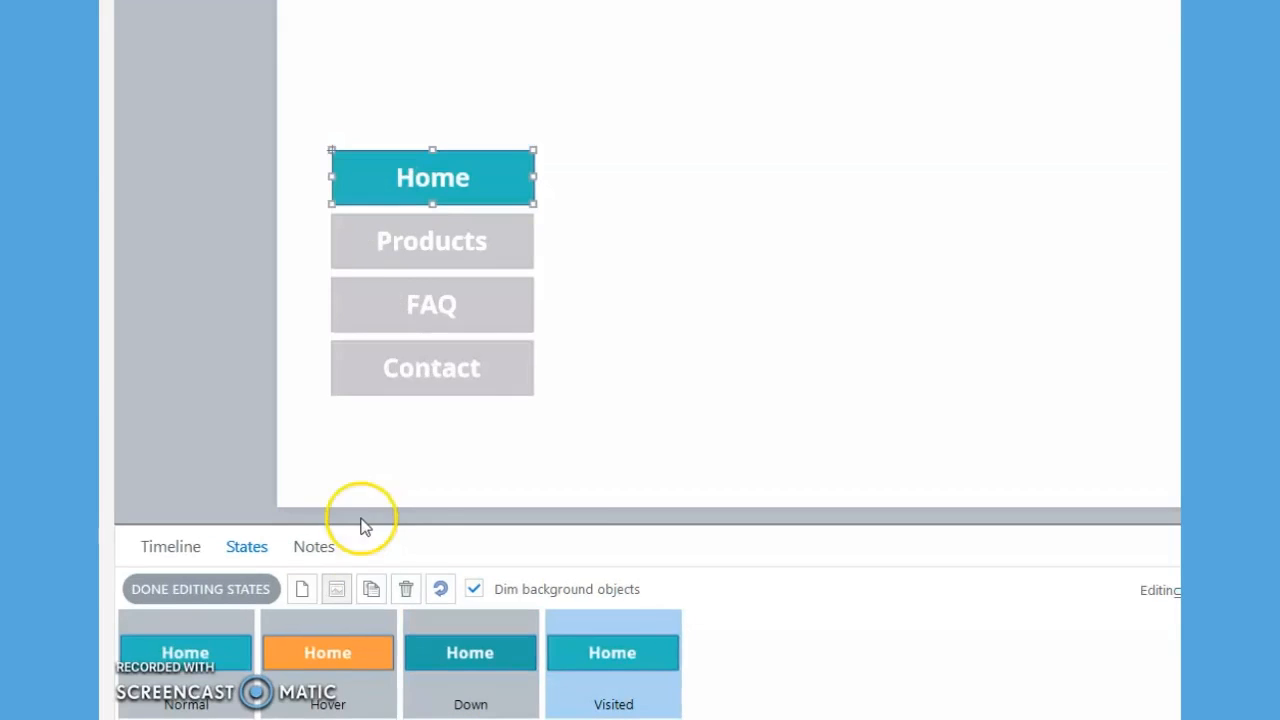
- Duplicate the Home button's Visited state as a built-in Disabled state
{"action": "left_click", "coordinate": [371, 590]}
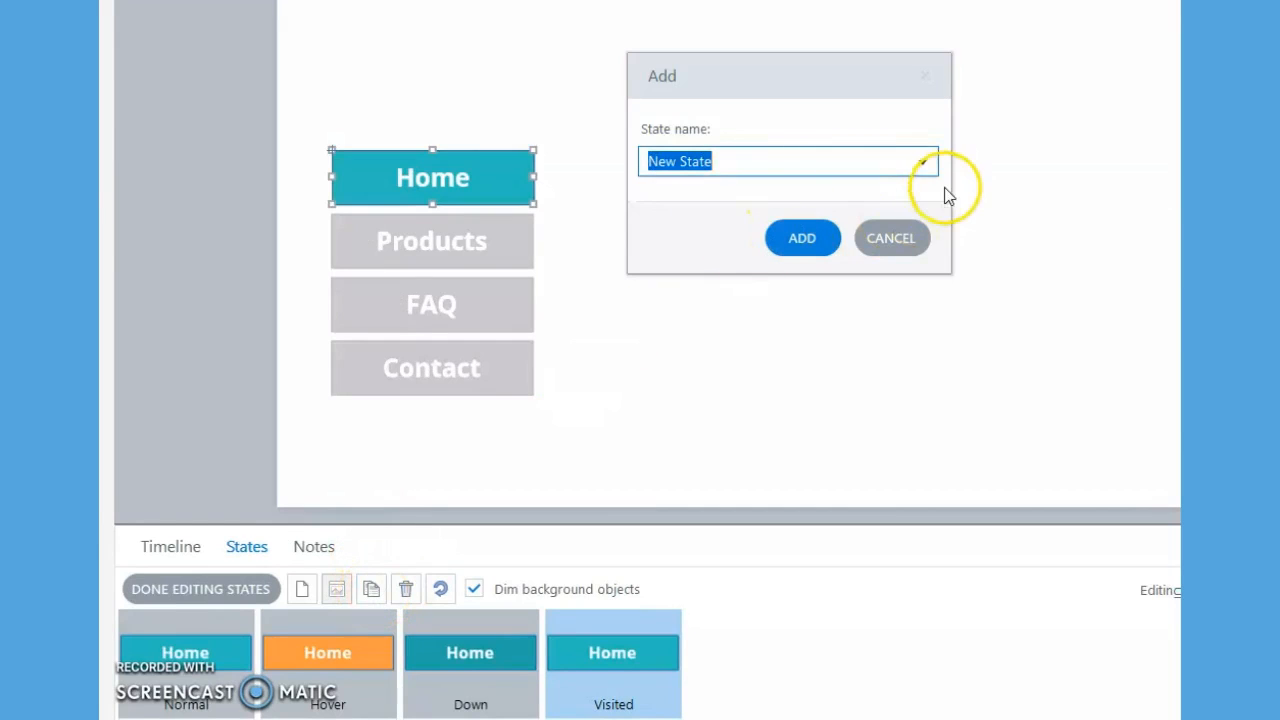
{"action": "left_click", "coordinate": [921, 162]}
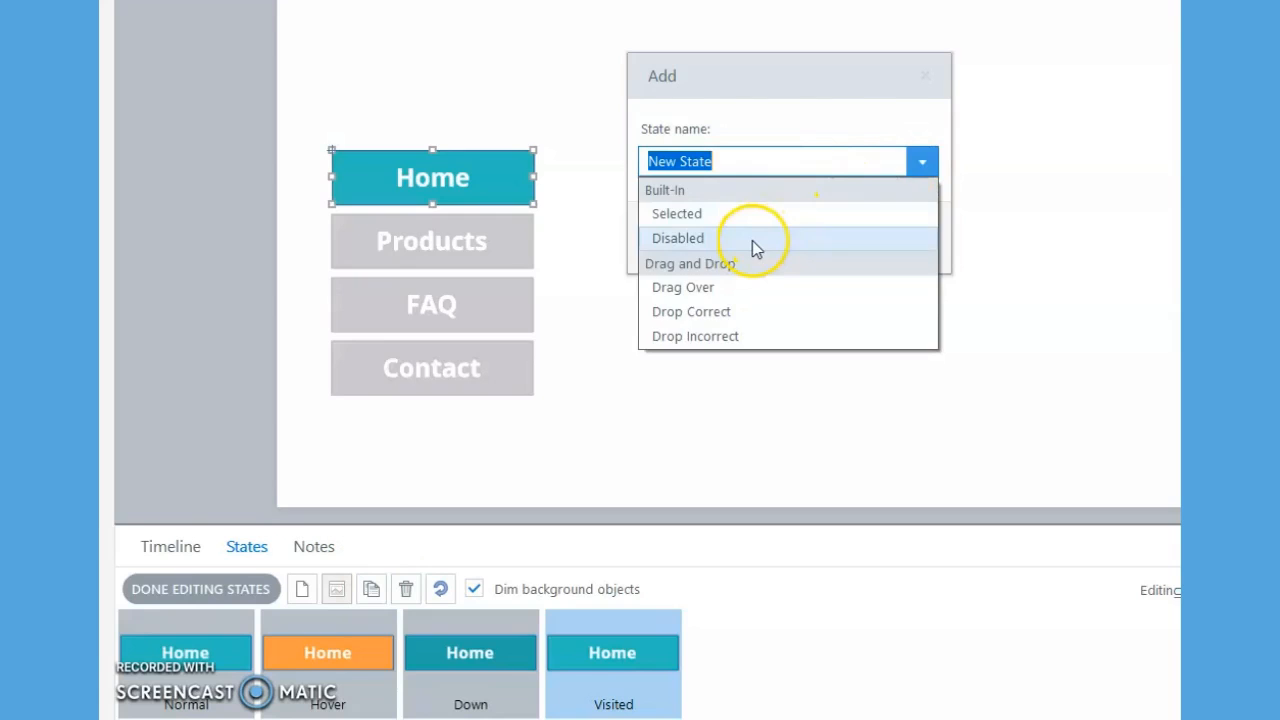
{"action": "left_click", "coordinate": [752, 240]}
{"action": "left_click", "coordinate": [785, 242]}
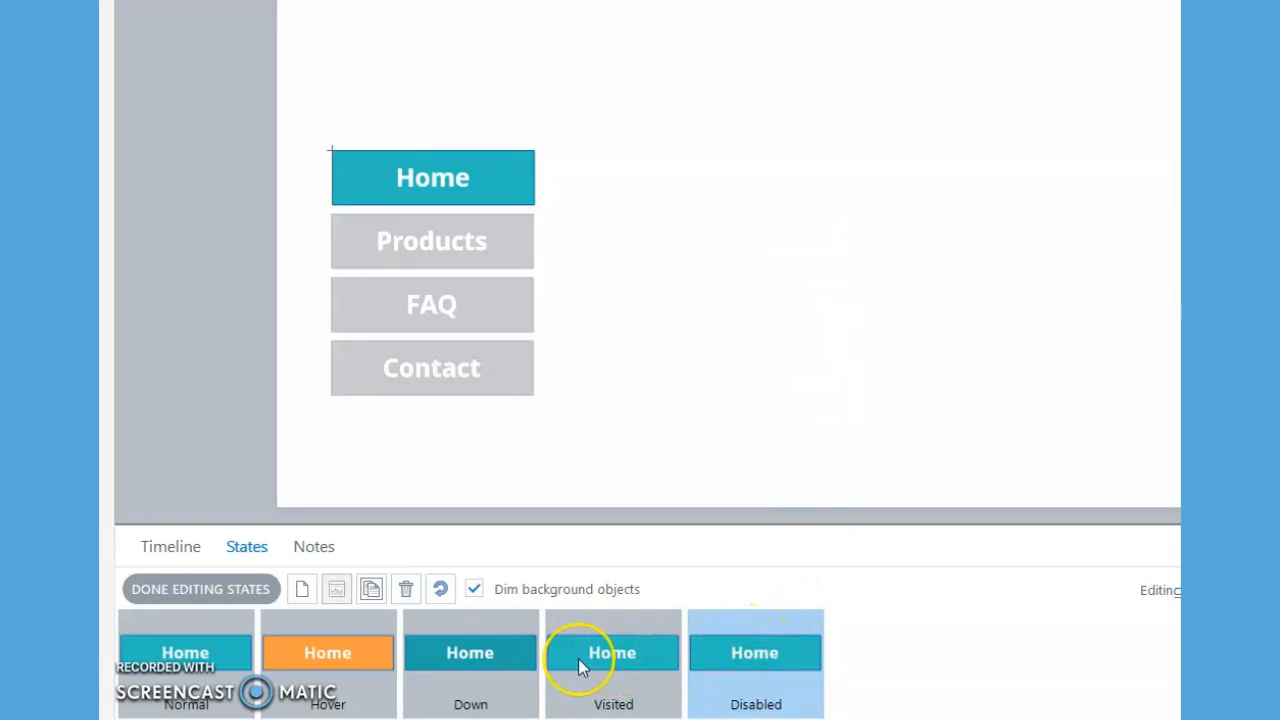
- Review the appearance of the Home button's Normal, Hover, Down, Visited and Disabled states one after another
{"action": "left_click", "coordinate": [293, 655]}
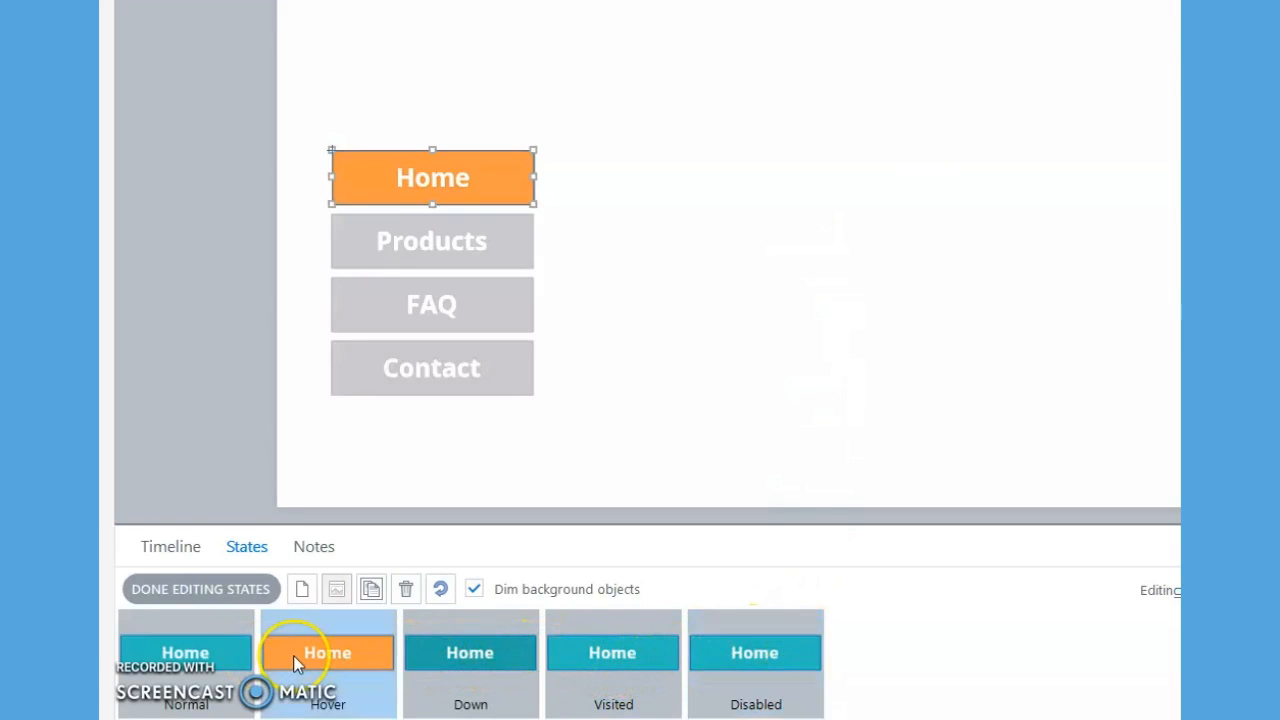
{"action": "left_click", "coordinate": [228, 654]}
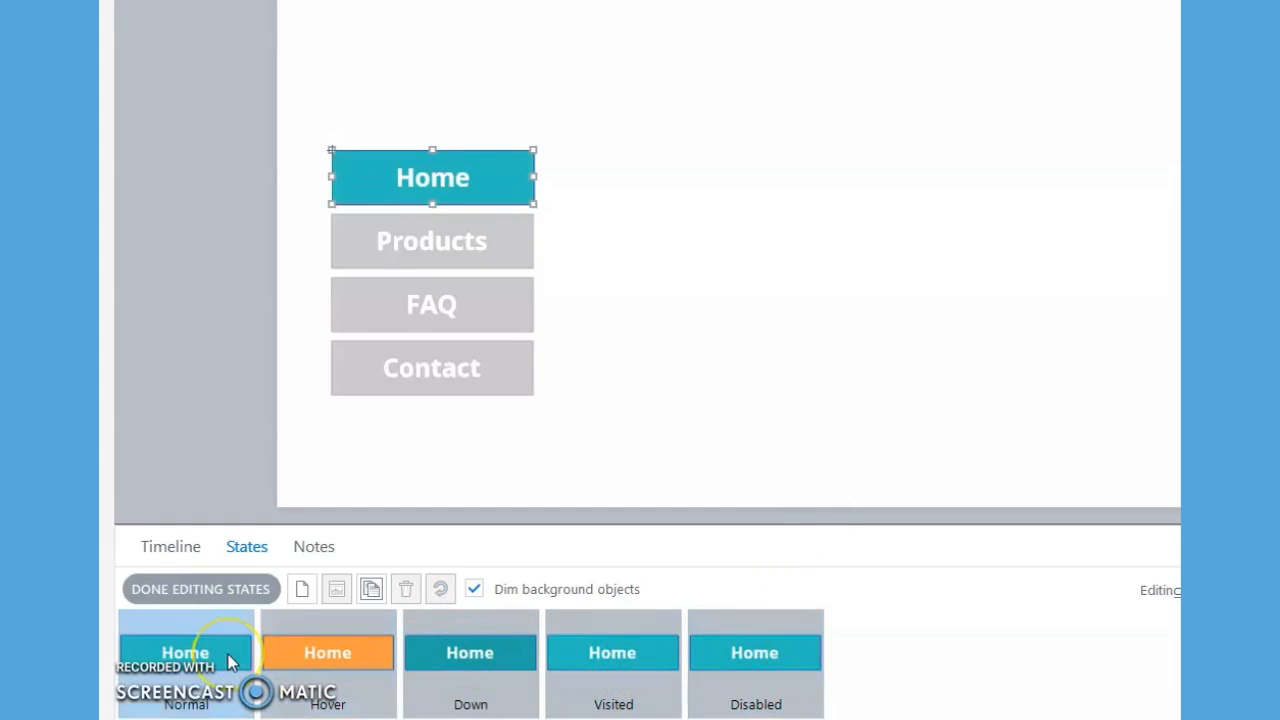
{"action": "left_click", "coordinate": [300, 652]}
{"action": "left_click", "coordinate": [468, 652]}
{"action": "left_click", "coordinate": [643, 660]}
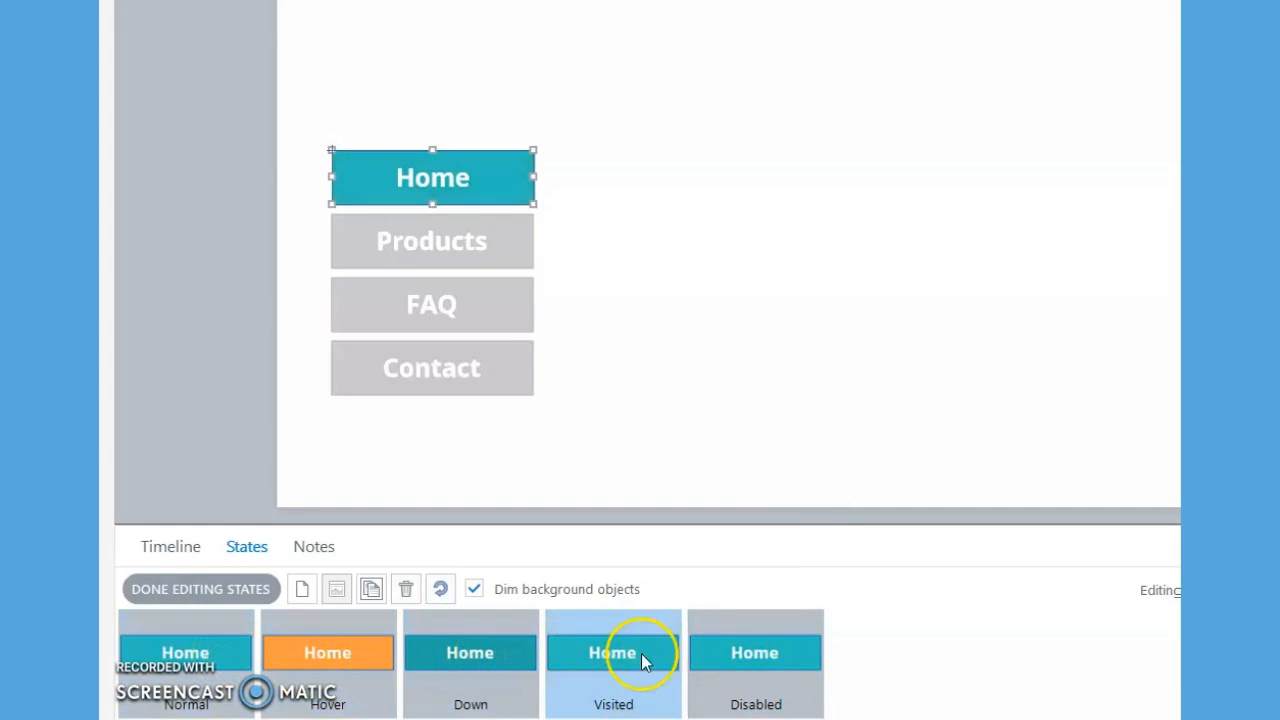
{"action": "left_click", "coordinate": [745, 660]}
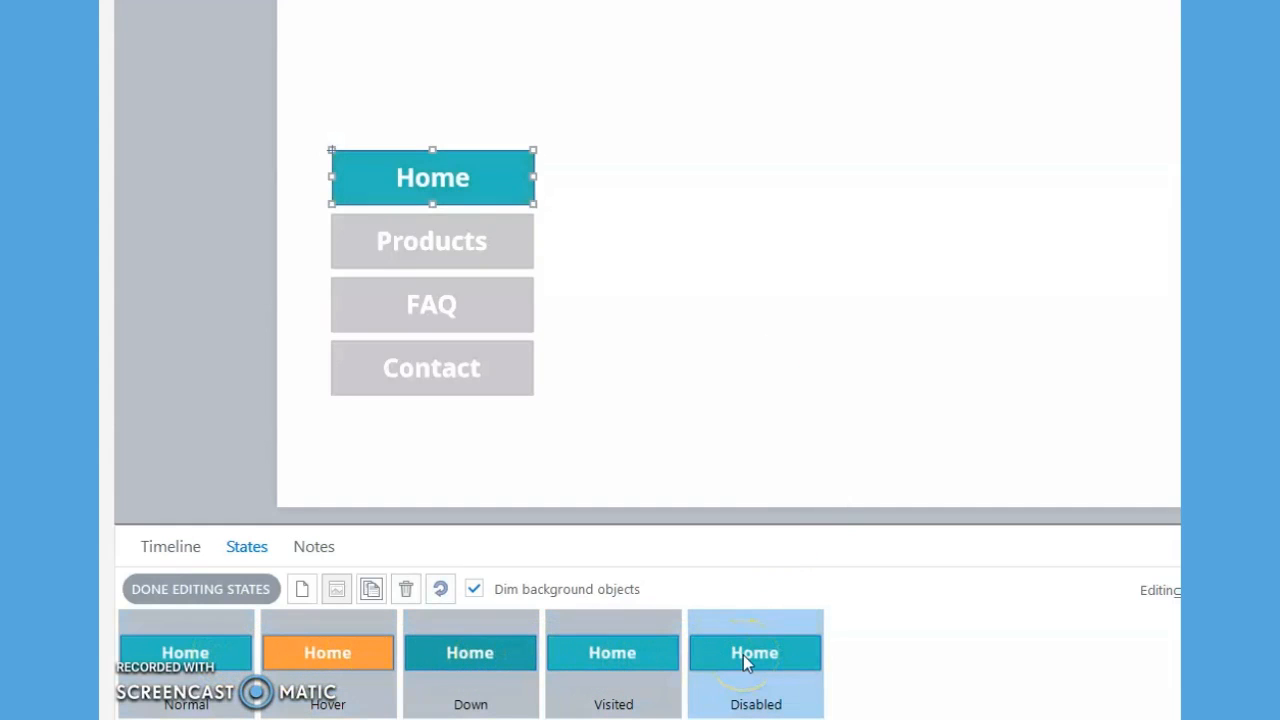